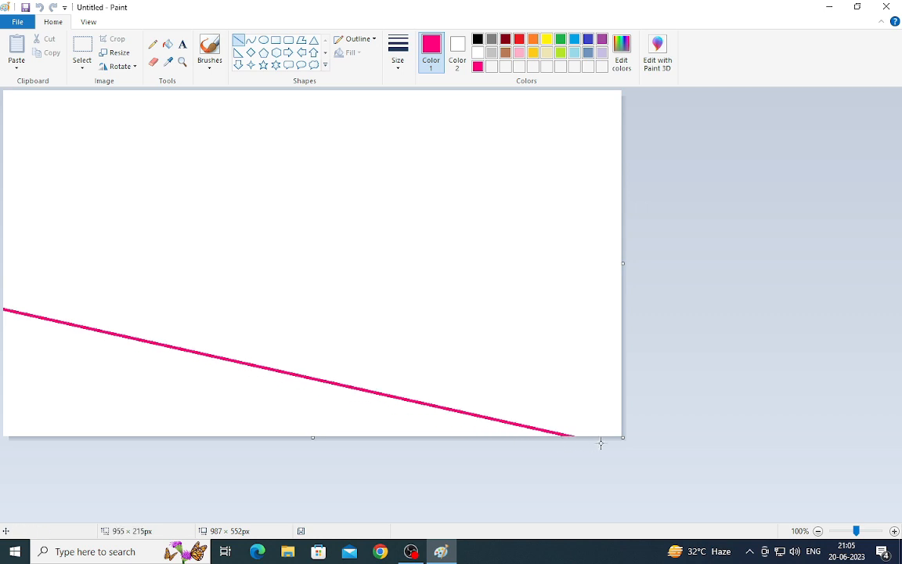
Fill the area below the pink diagonal line with the same pink.
{"action": "left_click", "coordinate": [223, 60]}
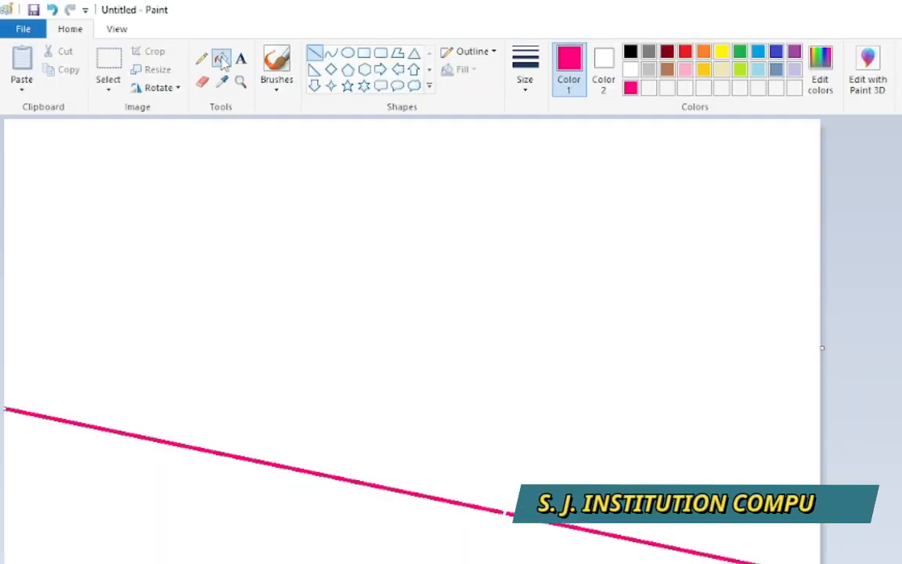
{"action": "left_click", "coordinate": [120, 457]}
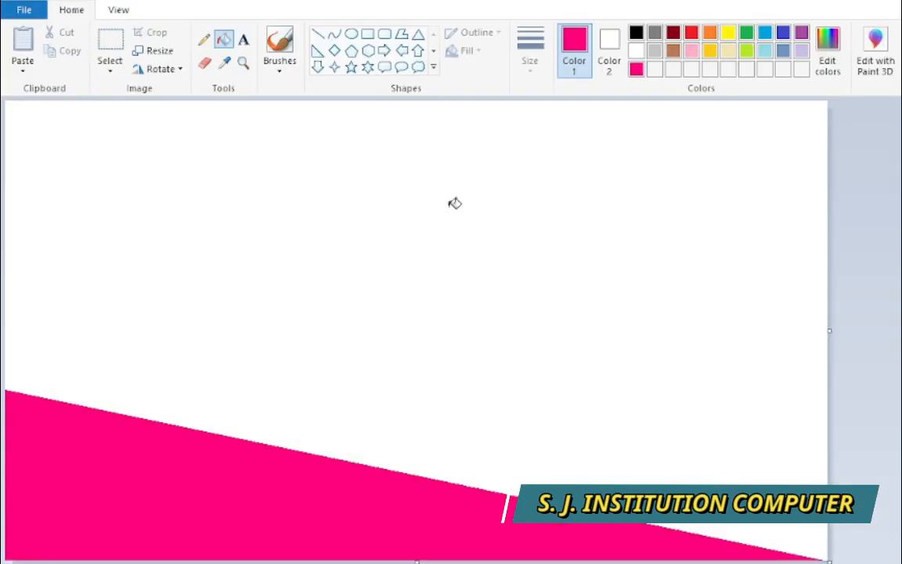
Draw a higher diagonal line across the full canvas in darker pink (RGB 179, 0, 89) and fill the band beneath it.
{"action": "left_click", "coordinate": [238, 39]}
{"action": "left_click", "coordinate": [830, 47]}
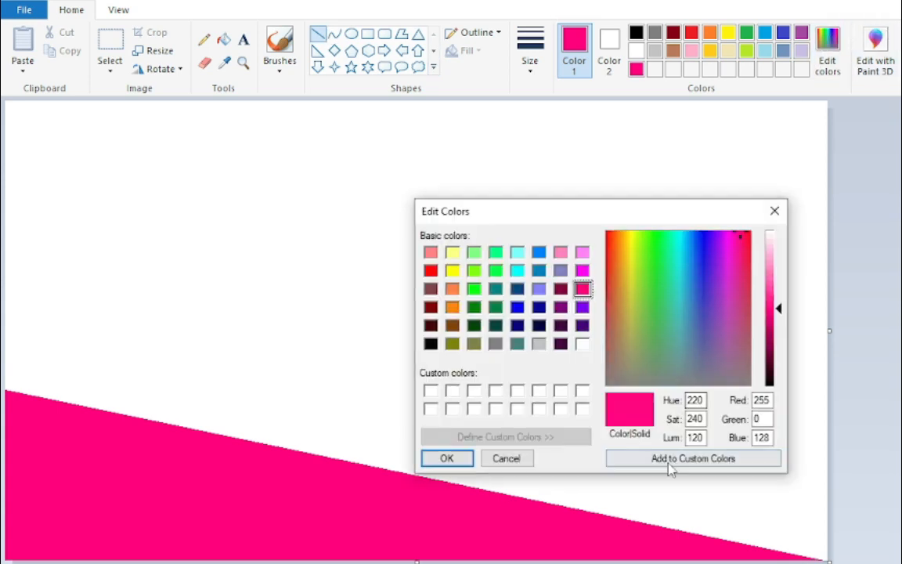
{"action": "left_click_drag", "start_coordinate": [781, 307], "coordinate": [786, 342]}
{"action": "left_click", "coordinate": [457, 459]}
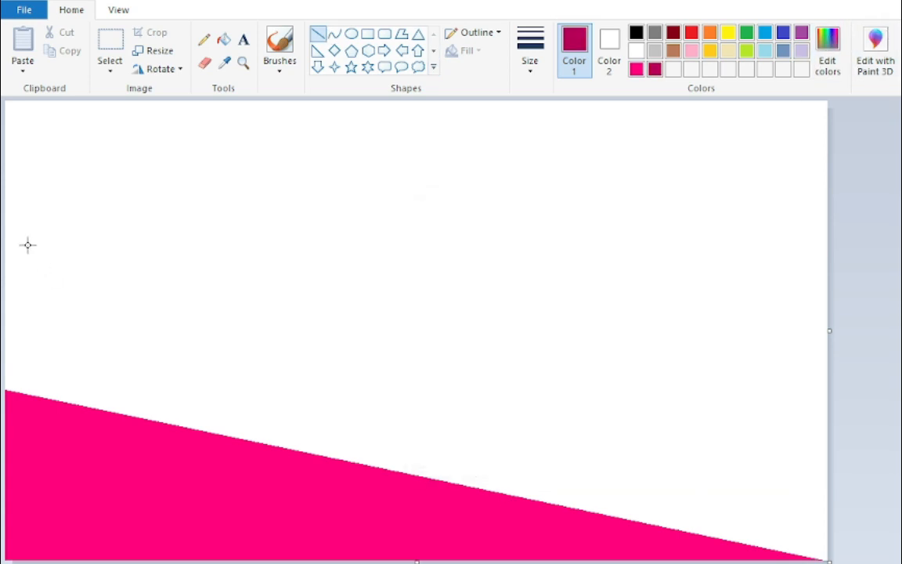
{"action": "left_click_drag", "start_coordinate": [7, 236], "coordinate": [828, 435]}
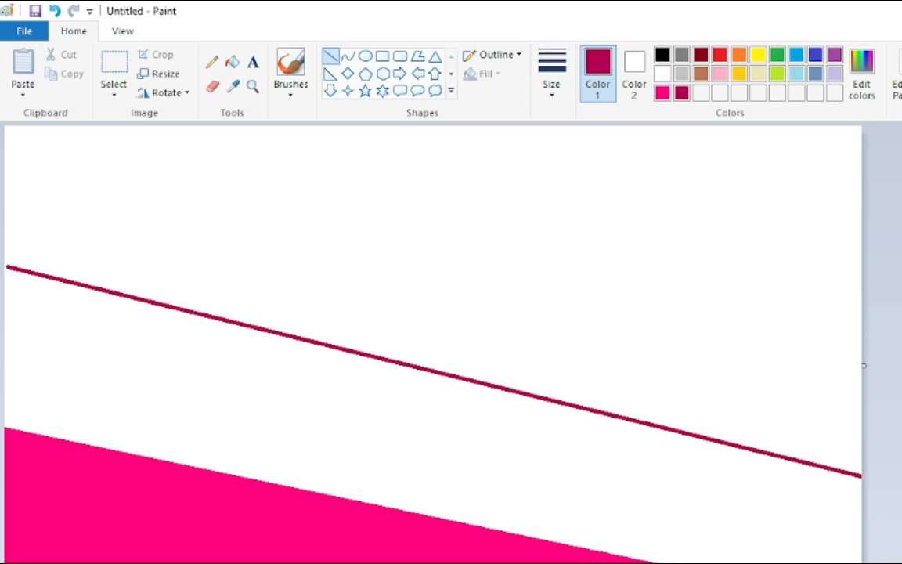
{"action": "left_click_drag", "start_coordinate": [861, 475], "coordinate": [862, 494]}
{"action": "mouse_move", "coordinate": [6, 268]}
{"action": "left_mouse_down"}
{"action": "mouse_move", "coordinate": [4, 259]}
{"action": "mouse_move", "coordinate": [4, 276]}
{"action": "left_mouse_up"}
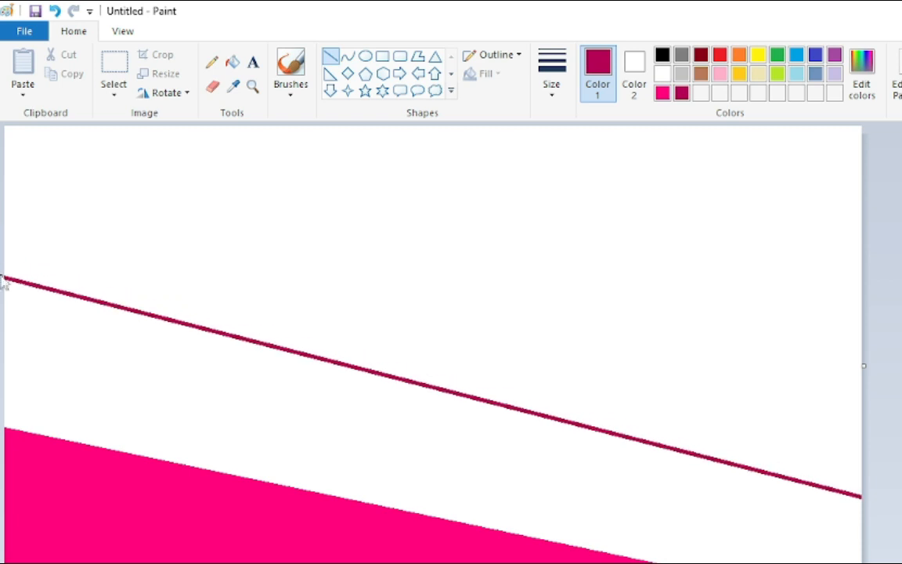
{"action": "left_click", "coordinate": [232, 62]}
{"action": "left_click", "coordinate": [149, 329]}
Darken the colour to RGB 119, 0, 60, draw a third diagonal line near the canvas top and fill the band beneath it.
{"action": "left_click", "coordinate": [858, 63]}
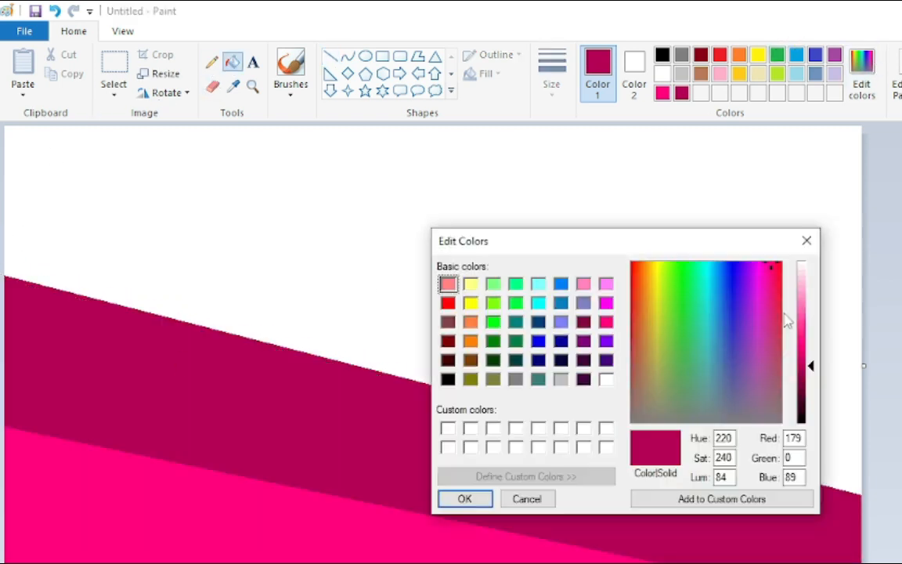
{"action": "left_click_drag", "start_coordinate": [810, 364], "coordinate": [809, 384]}
{"action": "left_click", "coordinate": [461, 495]}
{"action": "left_click", "coordinate": [329, 56]}
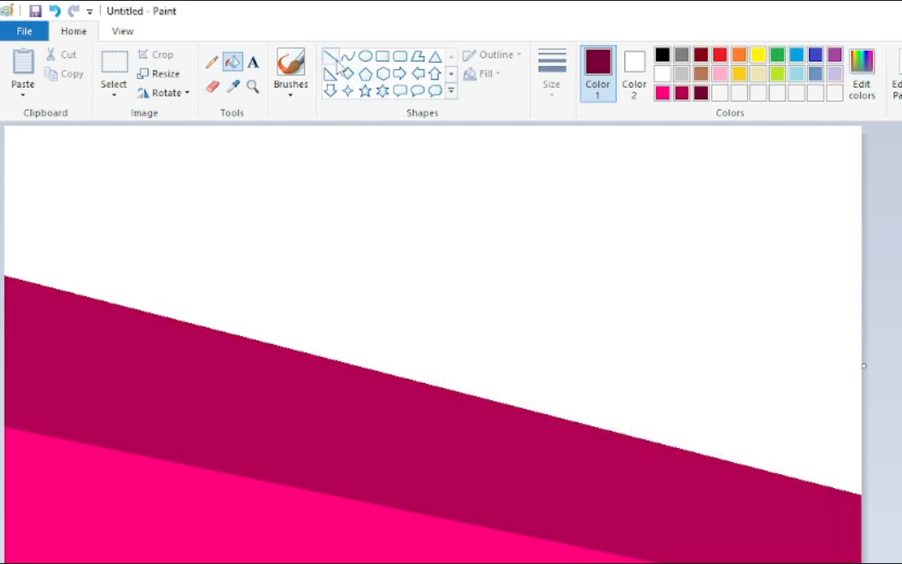
{"action": "left_click_drag", "start_coordinate": [4, 166], "coordinate": [899, 333]}
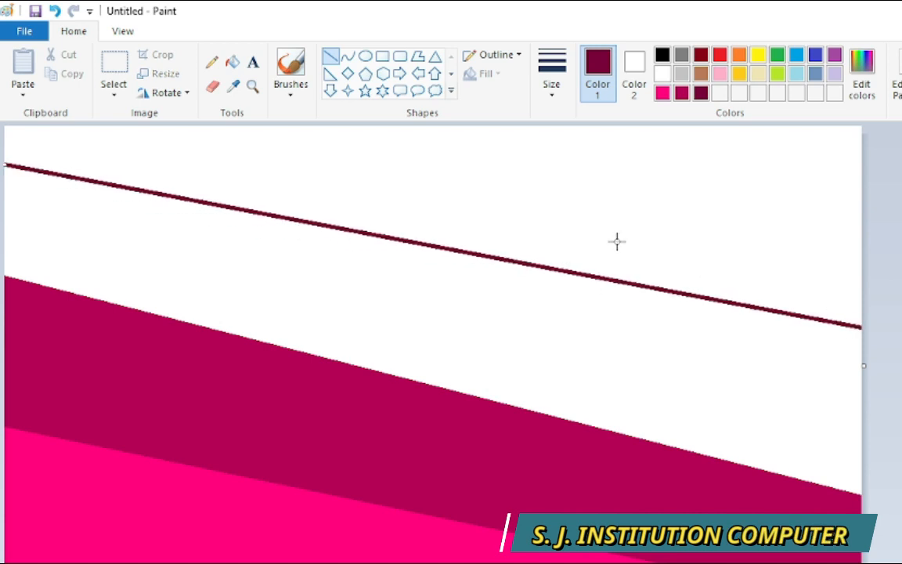
{"action": "left_click", "coordinate": [232, 62]}
{"action": "left_click", "coordinate": [314, 262]}
Darken the colour further to a near-black maroon and fill the remaining white area at the canvas top.
{"action": "left_click", "coordinate": [862, 63]}
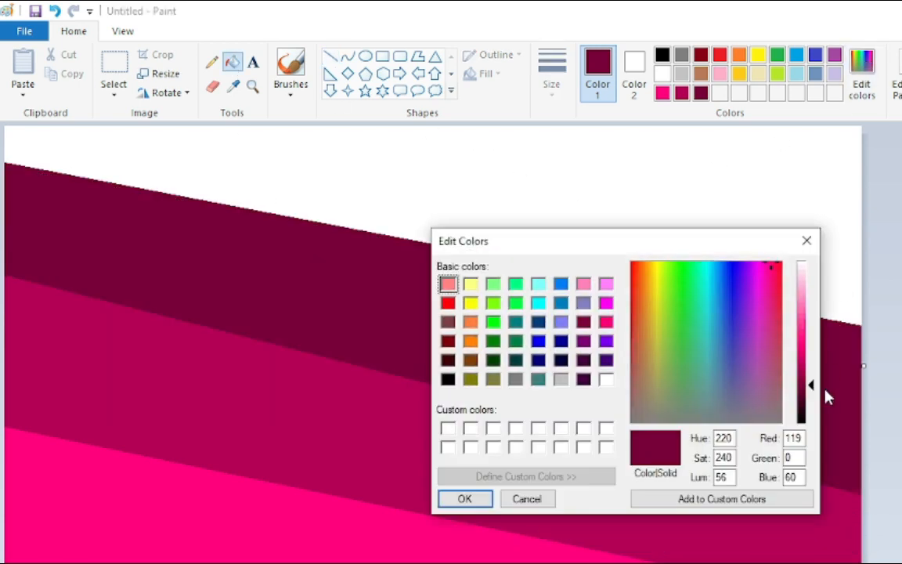
{"action": "left_click_drag", "start_coordinate": [824, 395], "coordinate": [823, 409]}
{"action": "key", "text": "Return"}
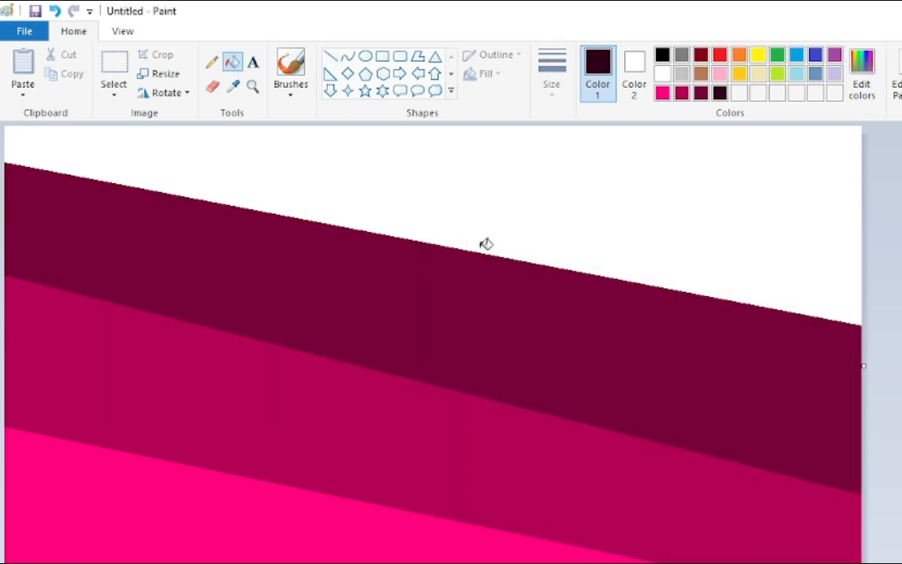
{"action": "left_click", "coordinate": [526, 194]}
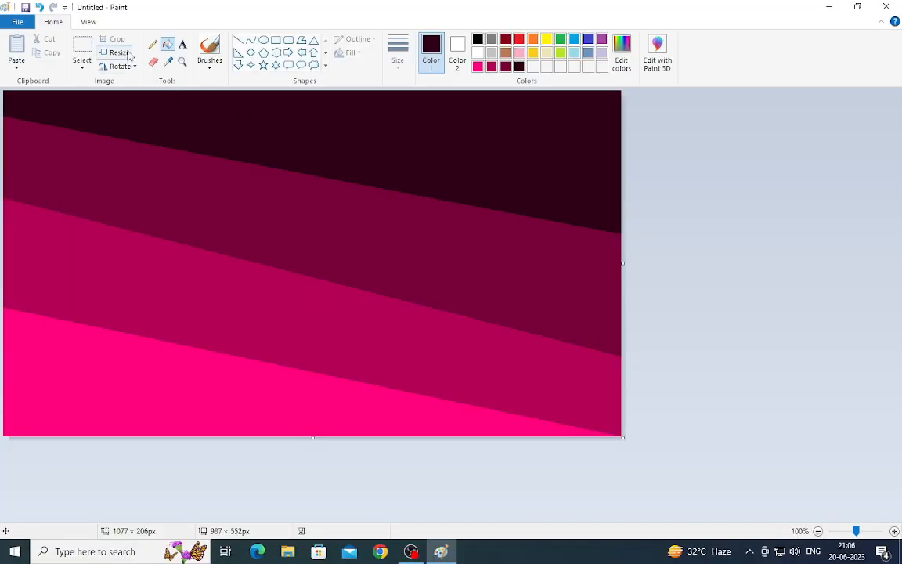
Resize the image by pixels to a horizontal size of 1 without maintaining the aspect ratio.
{"action": "left_click", "coordinate": [127, 53]}
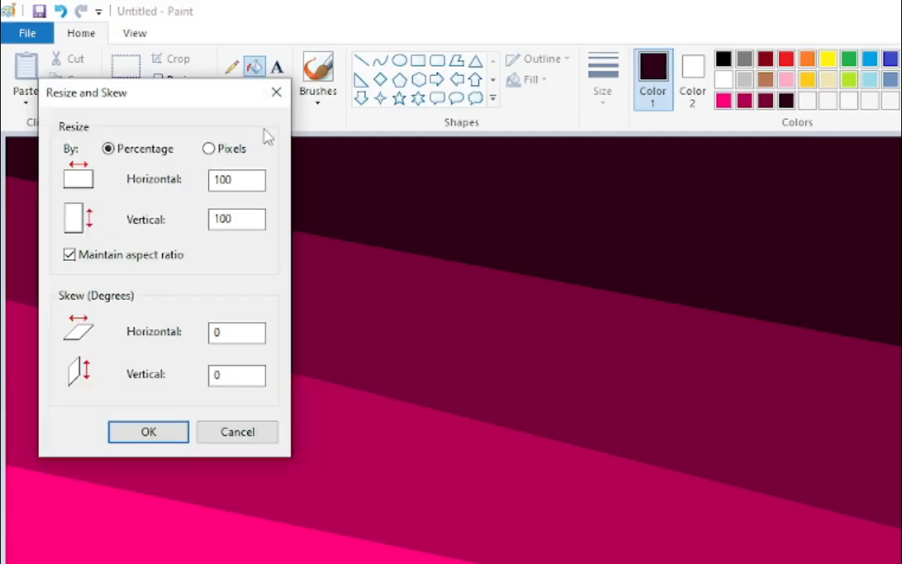
{"action": "left_click", "coordinate": [162, 101]}
{"action": "left_click", "coordinate": [109, 172]}
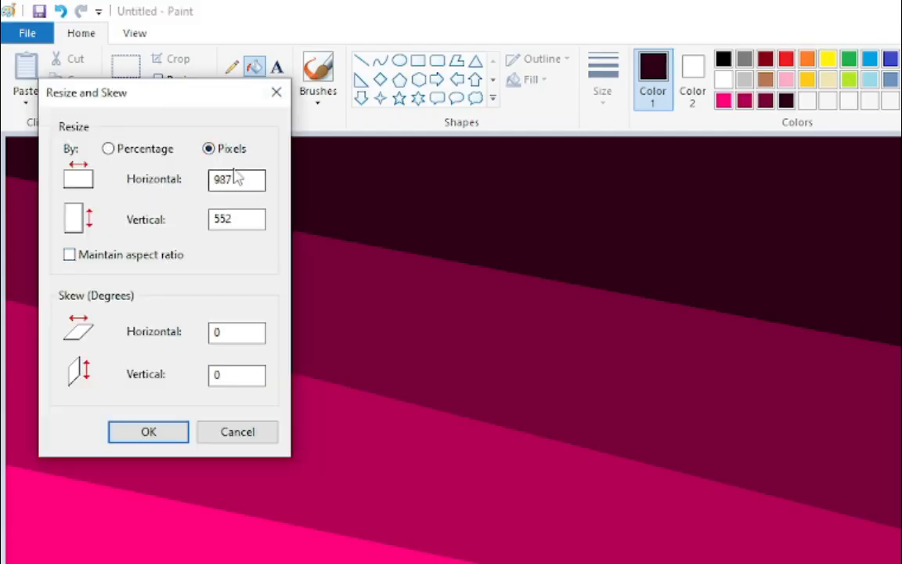
{"action": "left_click_drag", "start_coordinate": [237, 178], "coordinate": [216, 181]}
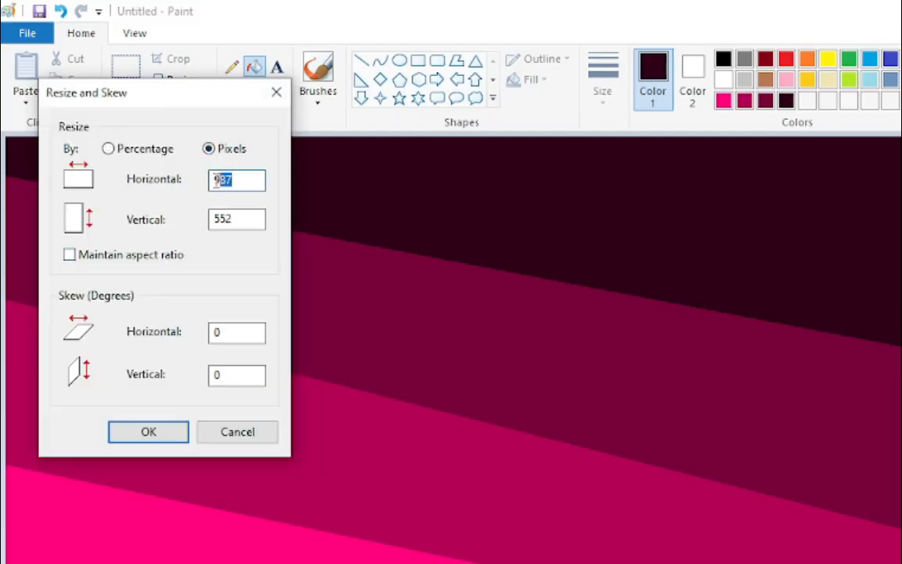
{"action": "type", "text": "1"}
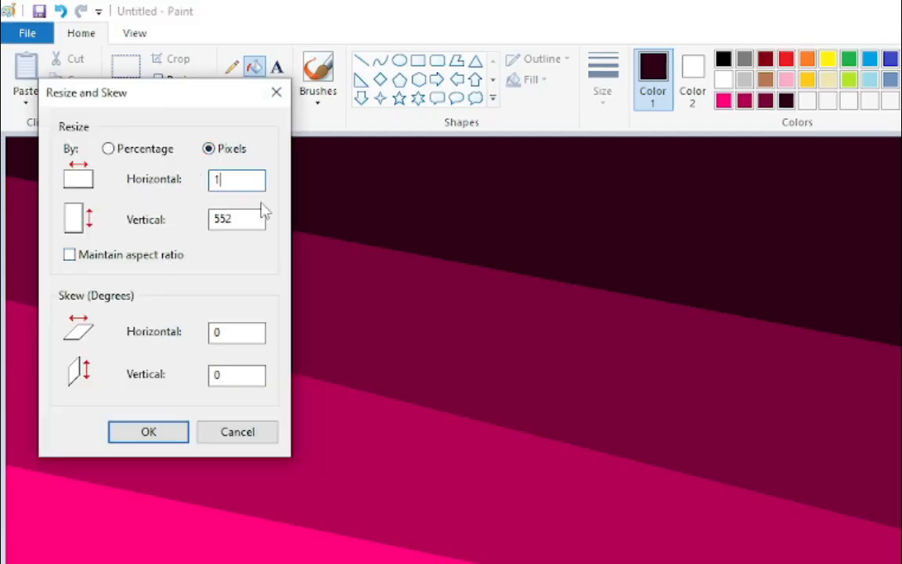
{"action": "left_click", "coordinate": [173, 432]}
Resize the image back to a horizontal size of 987 pixels without maintaining the aspect ratio.
{"action": "left_click", "coordinate": [177, 81]}
{"action": "left_click", "coordinate": [208, 148]}
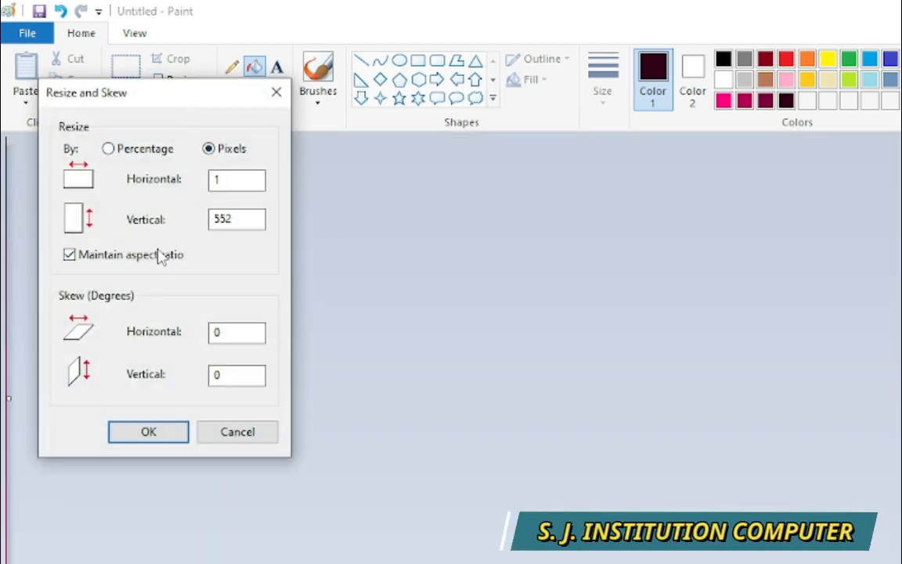
{"action": "left_click", "coordinate": [156, 256]}
{"action": "left_click_drag", "start_coordinate": [234, 178], "coordinate": [200, 165]}
{"action": "type", "text": "987"}
{"action": "left_click", "coordinate": [175, 432]}
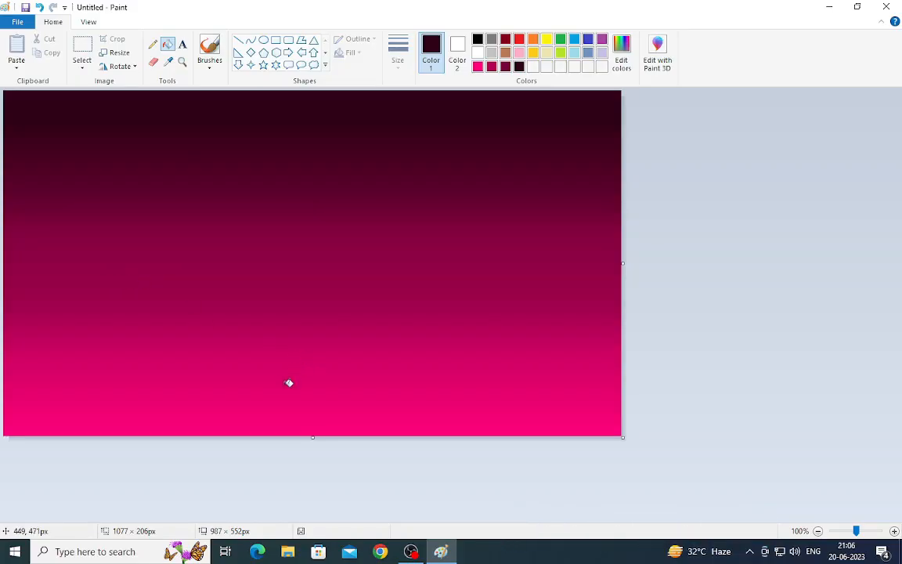
Try shortening the canvas to about 432 px high from its lower edge, and undo it.
{"action": "left_click_drag", "start_coordinate": [316, 441], "coordinate": [329, 362]}
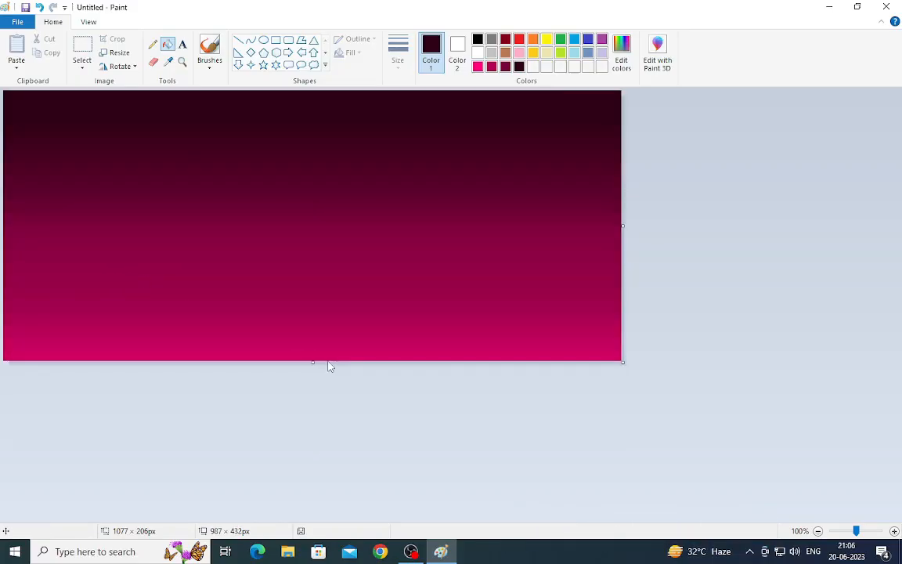
{"action": "key", "text": "ctrl+z"}
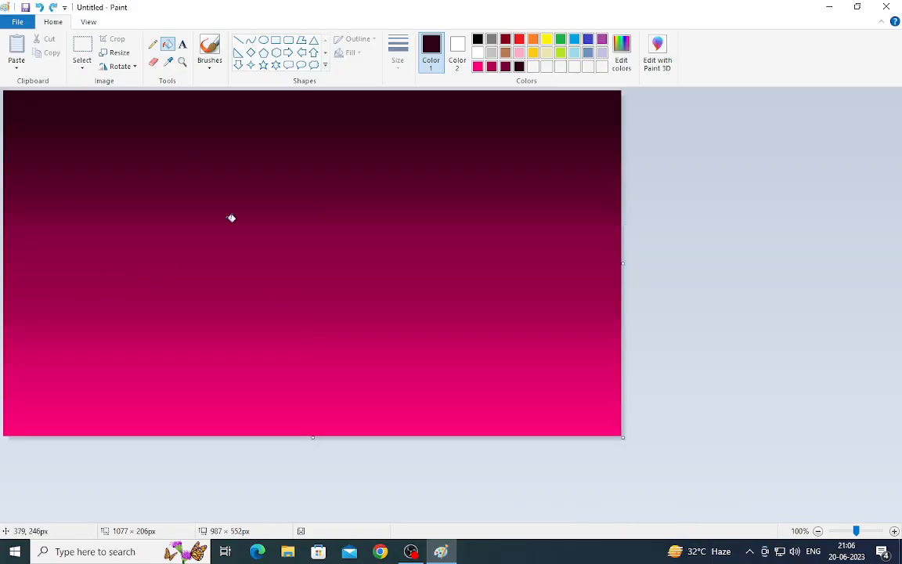
Select the whole gradient and compress it vertically to about three quarters of its height, leaving a white strip below it.
{"action": "left_click", "coordinate": [154, 131]}
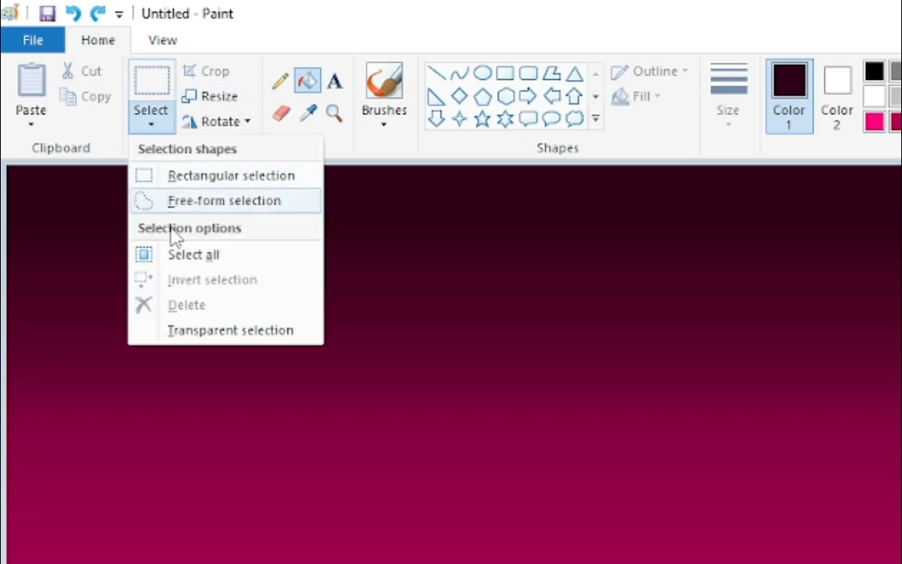
{"action": "left_click", "coordinate": [234, 262]}
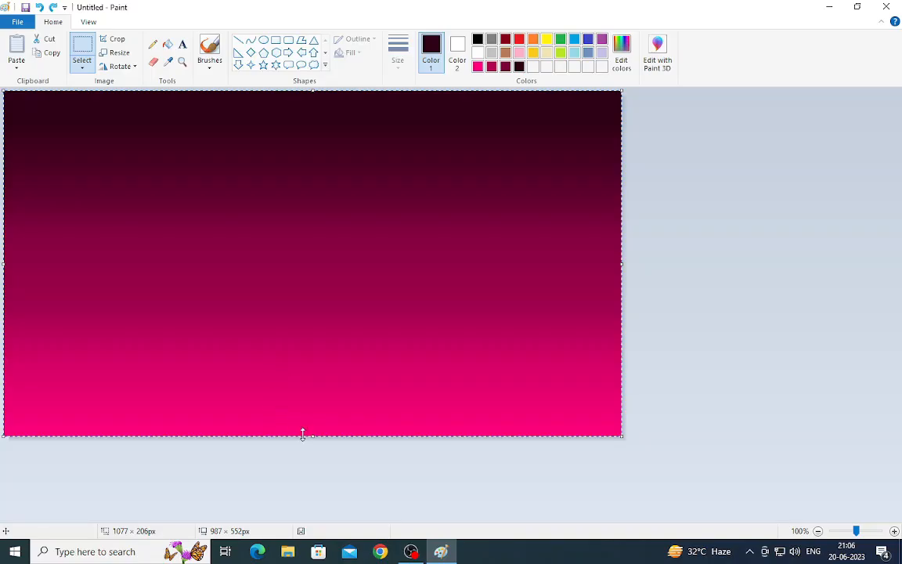
{"action": "left_click_drag", "start_coordinate": [312, 435], "coordinate": [314, 352]}
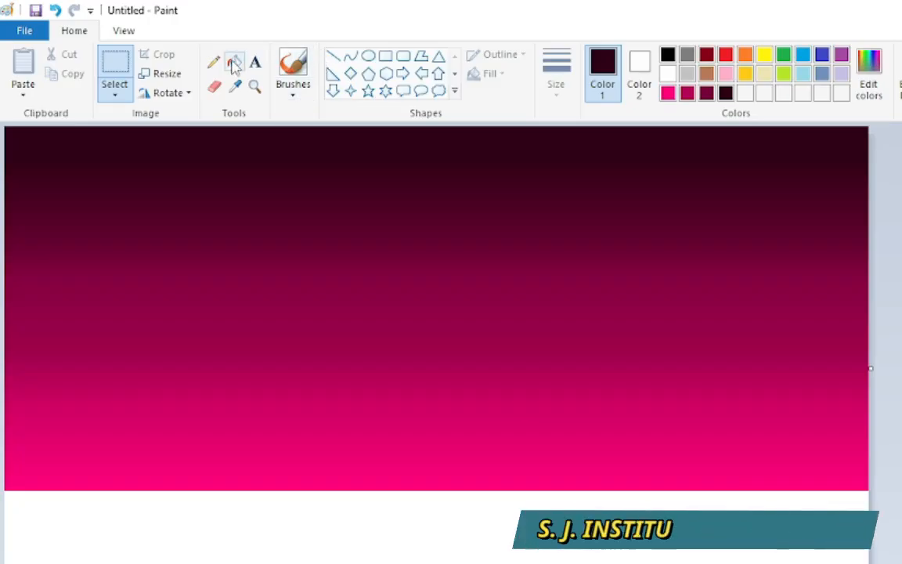
Draw a rectangle of about 983 × 139 px over the white strip, with a solid outline and solid black fill.
{"action": "left_click", "coordinate": [386, 56]}
{"action": "left_click", "coordinate": [508, 56]}
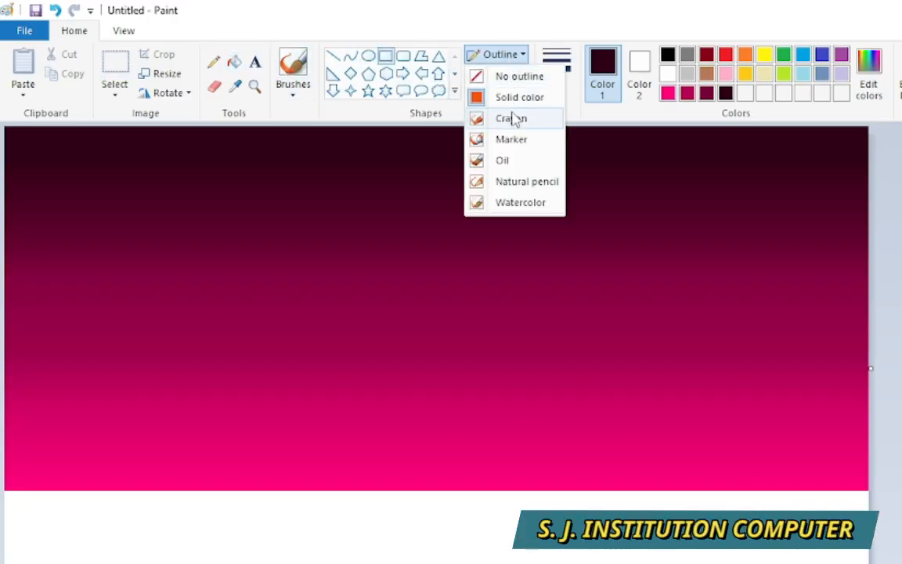
{"action": "left_click", "coordinate": [516, 98]}
{"action": "left_click", "coordinate": [492, 73]}
{"action": "left_click", "coordinate": [495, 117]}
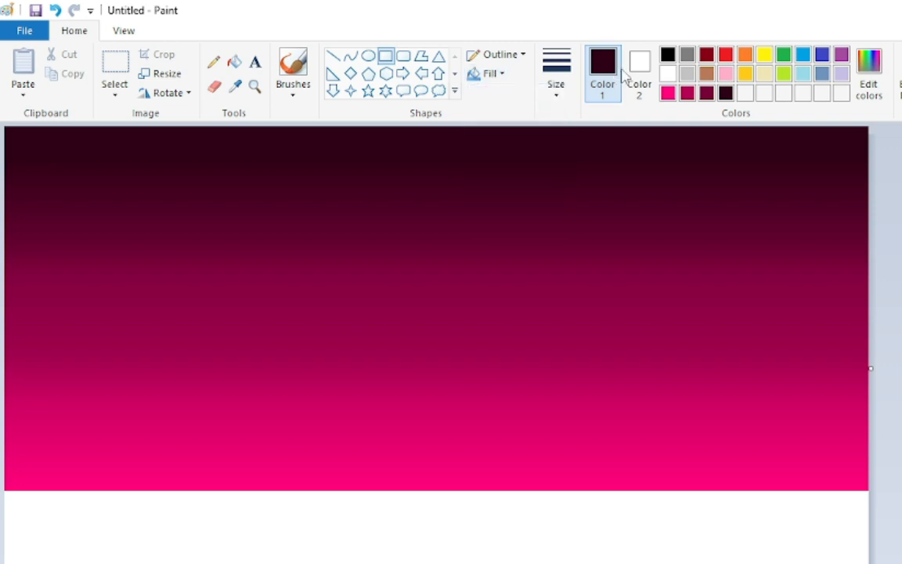
{"action": "left_click", "coordinate": [640, 72]}
{"action": "left_click", "coordinate": [668, 54]}
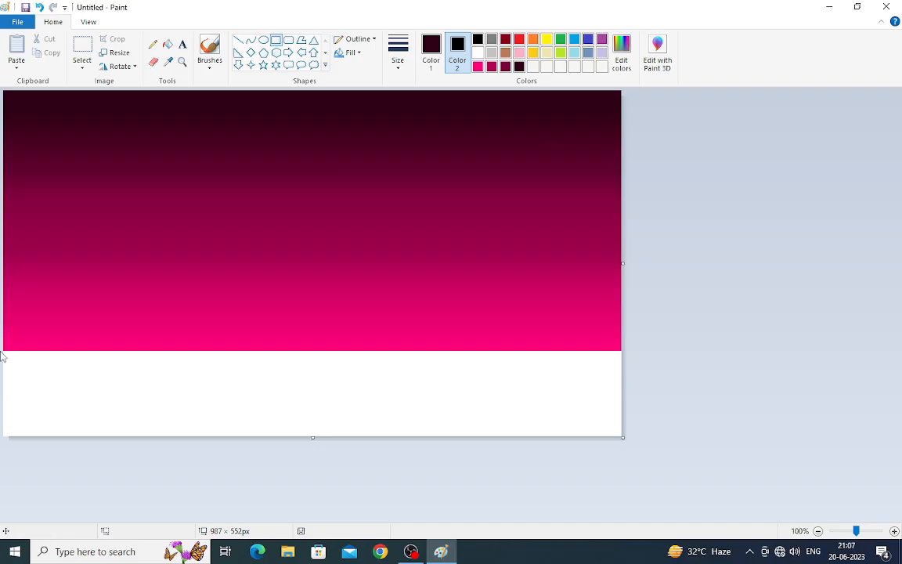
{"action": "mouse_move", "coordinate": [5, 350]}
{"action": "left_mouse_down"}
{"action": "mouse_move", "coordinate": [151, 406]}
{"action": "mouse_move", "coordinate": [619, 435]}
{"action": "left_mouse_up"}
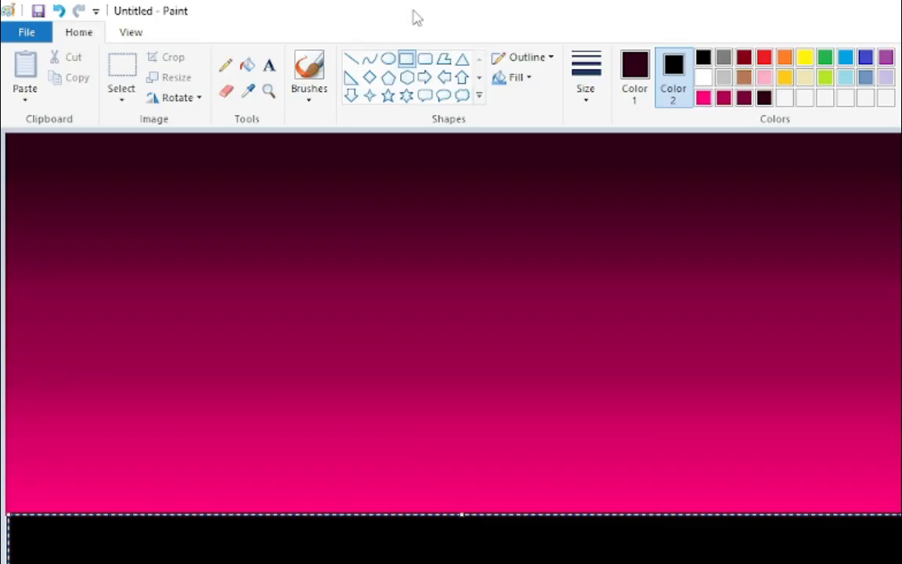
Extend the black rectangle past the canvas's left edge to about 991 px wide and deselect it.
{"action": "left_click", "coordinate": [525, 66]}
{"action": "left_click", "coordinate": [530, 82]}
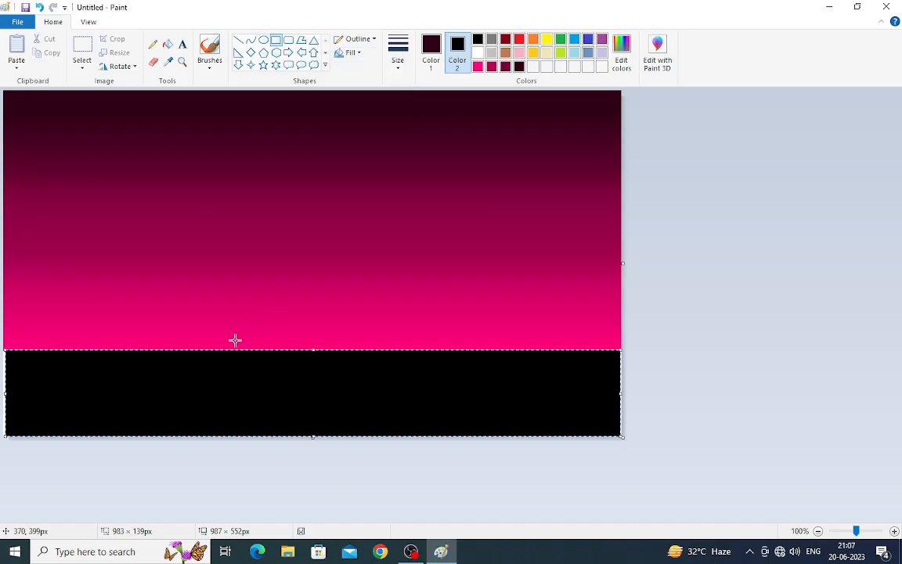
{"action": "left_click_drag", "start_coordinate": [3, 404], "coordinate": [2, 392]}
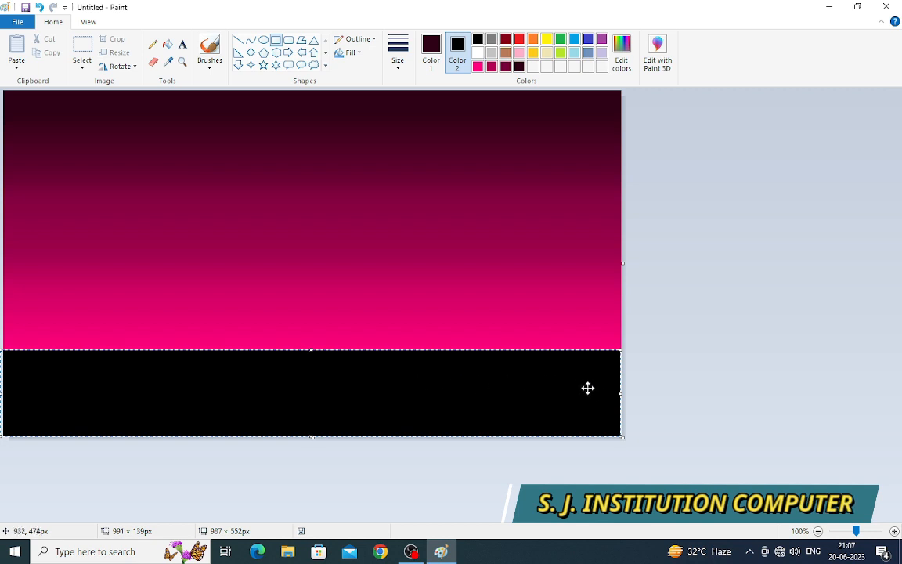
{"action": "left_click", "coordinate": [439, 318]}
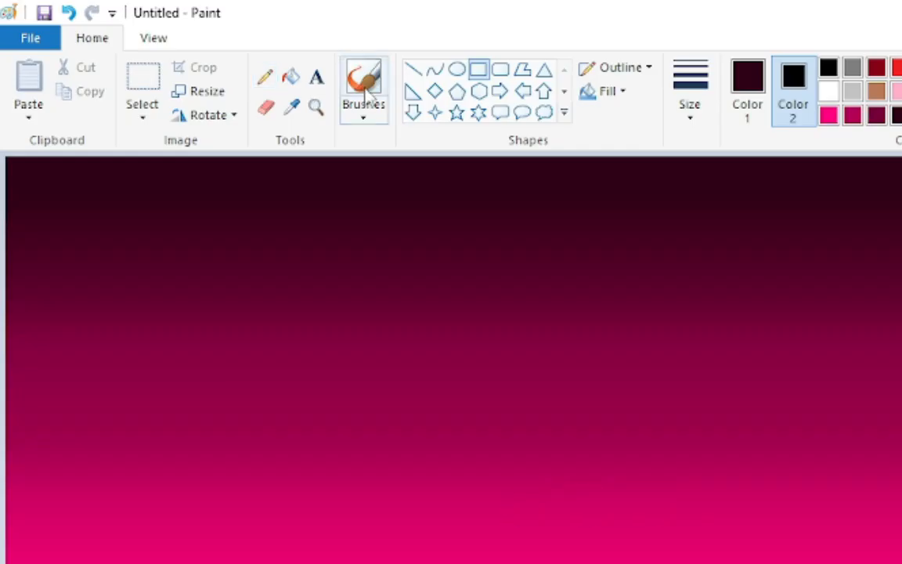
Paint a wavy black hill silhouette along the upper edge of the black ground with the brush and fill the pink gap under the tallest hill.
{"action": "left_click", "coordinate": [209, 51]}
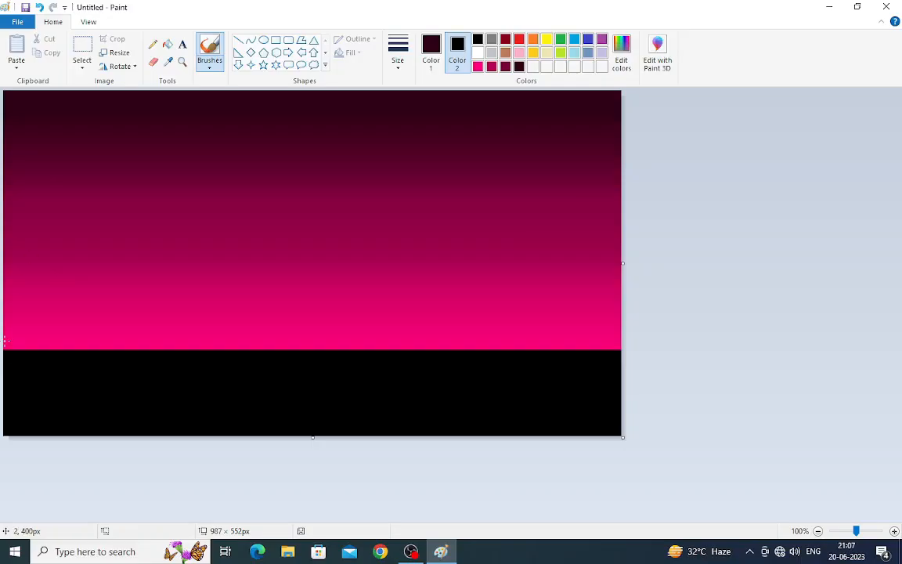
{"action": "left_click", "coordinate": [431, 51]}
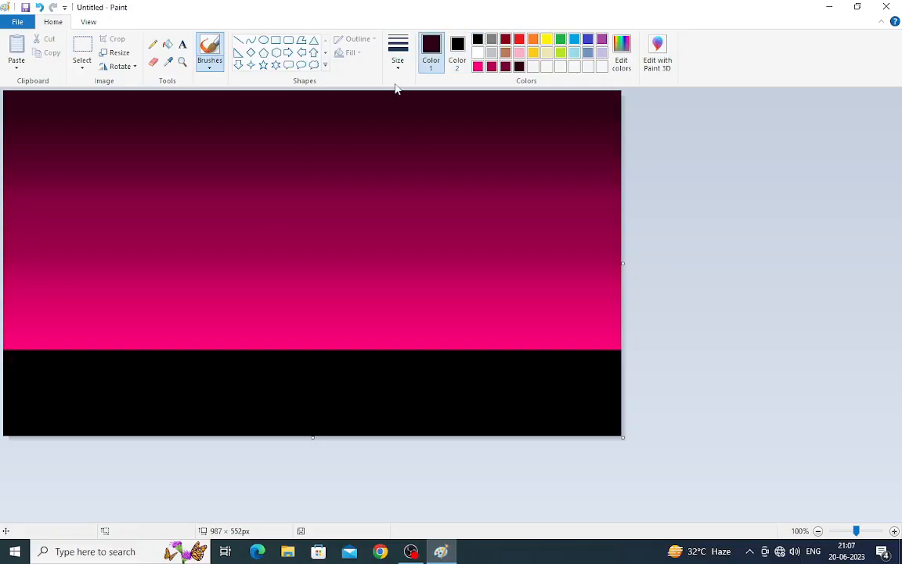
{"action": "left_click", "coordinate": [460, 49]}
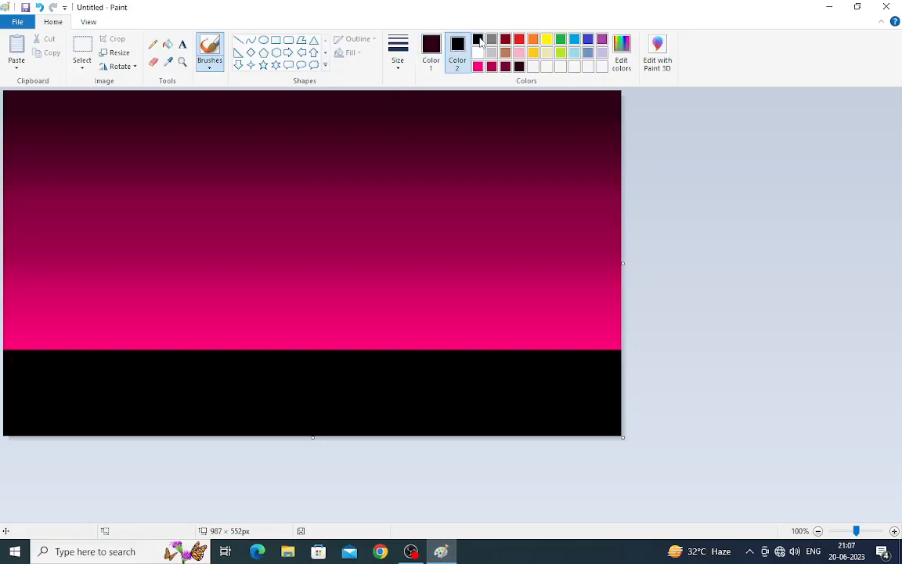
{"action": "left_click", "coordinate": [435, 51]}
{"action": "left_click", "coordinate": [479, 39]}
{"action": "mouse_move", "coordinate": [42, 343]}
{"action": "left_mouse_down"}
{"action": "mouse_move", "coordinate": [12, 346]}
{"action": "mouse_move", "coordinate": [83, 356]}
{"action": "mouse_move", "coordinate": [13, 344]}
{"action": "left_mouse_up"}
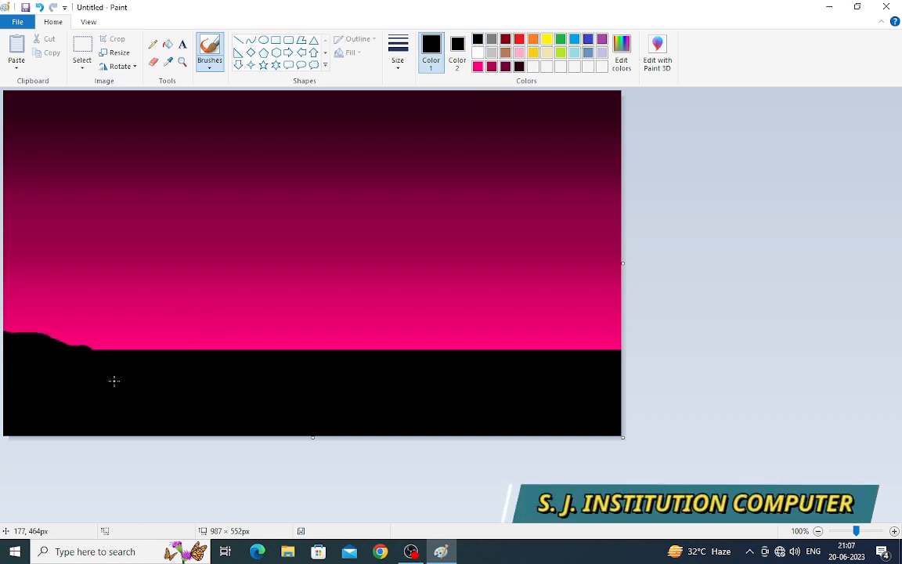
{"action": "mouse_move", "coordinate": [68, 342]}
{"action": "left_mouse_down"}
{"action": "mouse_move", "coordinate": [238, 358]}
{"action": "mouse_move", "coordinate": [255, 341]}
{"action": "mouse_move", "coordinate": [342, 352]}
{"action": "mouse_move", "coordinate": [565, 347]}
{"action": "mouse_move", "coordinate": [539, 329]}
{"action": "left_mouse_up"}
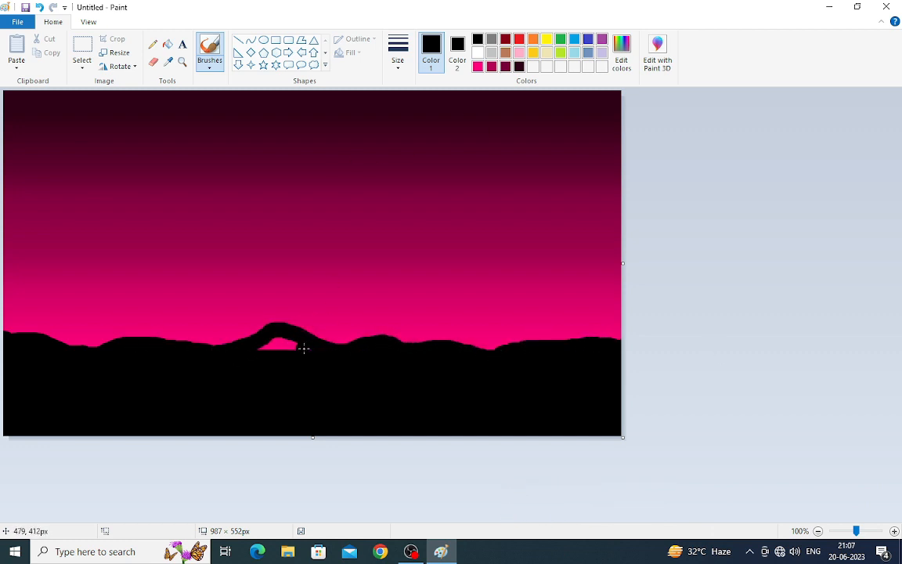
{"action": "left_click_drag", "start_coordinate": [304, 348], "coordinate": [280, 348]}
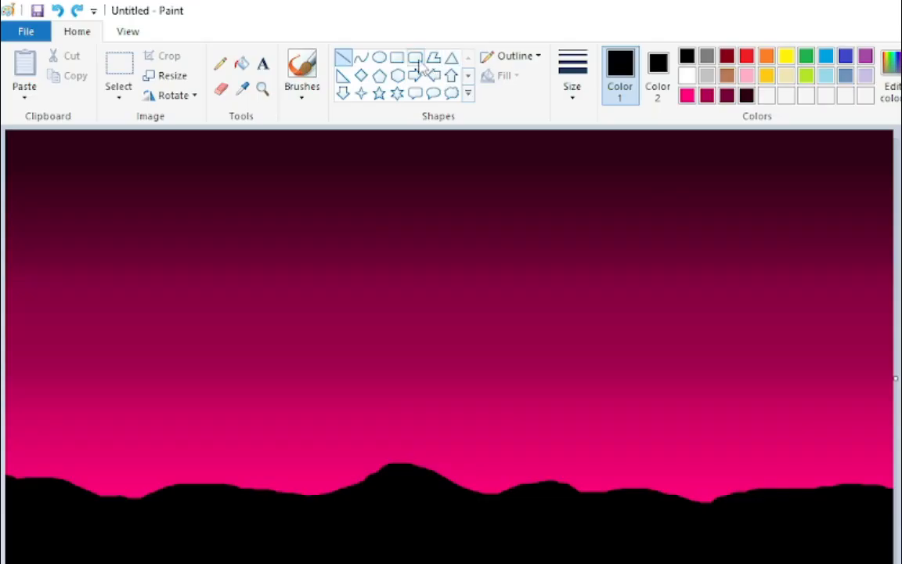
Draw a solid black, outline-free rectangle of about 40 × 470 px as a tall tree trunk and move it right to meet the sky's upper edge.
{"action": "left_click", "coordinate": [276, 40]}
{"action": "left_click", "coordinate": [357, 39]}
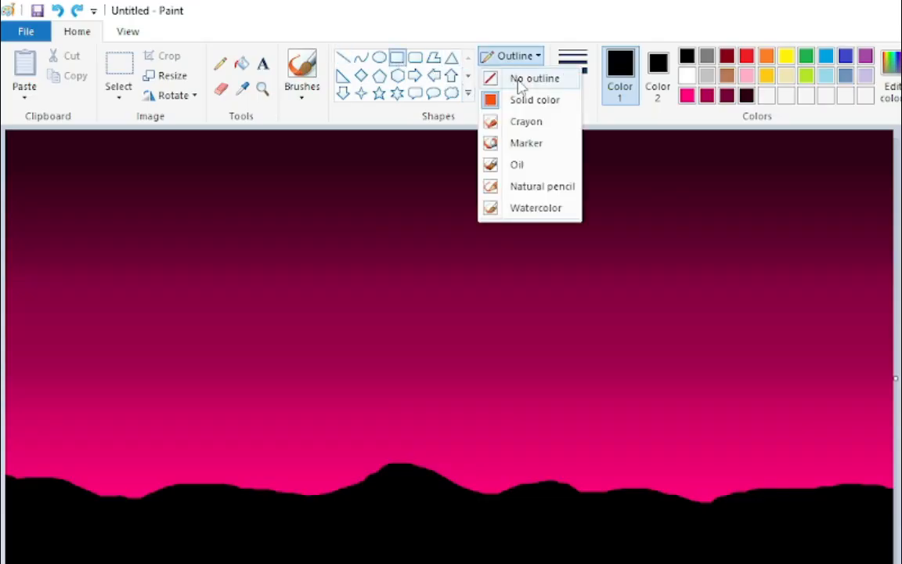
{"action": "left_click", "coordinate": [517, 78]}
{"action": "left_click", "coordinate": [495, 75]}
{"action": "left_click", "coordinate": [523, 120]}
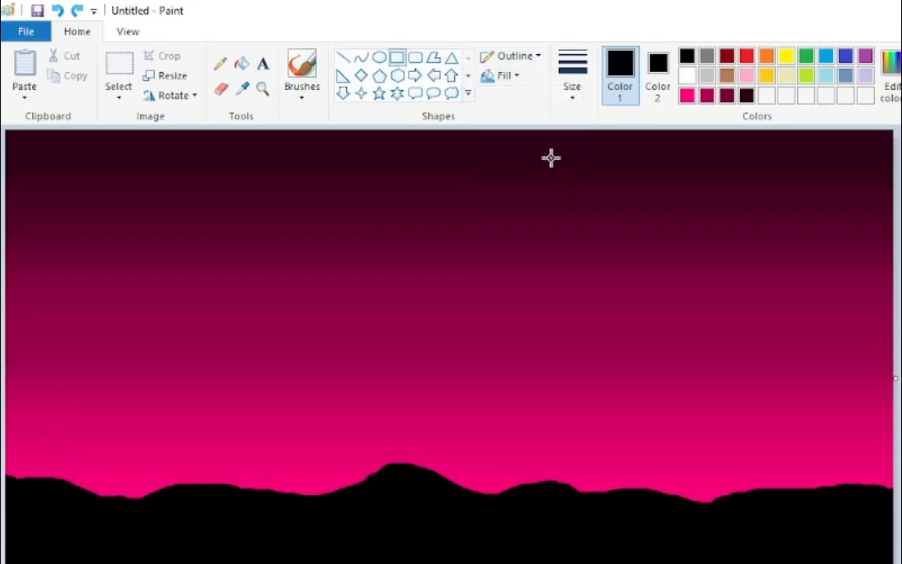
{"action": "left_click_drag", "start_coordinate": [545, 172], "coordinate": [577, 555]}
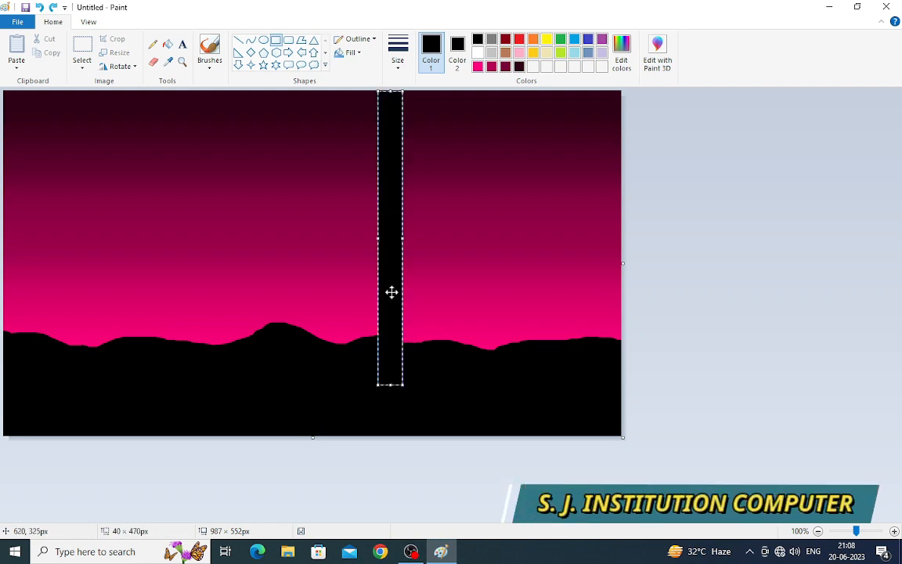
{"action": "left_click_drag", "start_coordinate": [391, 292], "coordinate": [421, 268]}
{"action": "left_click", "coordinate": [516, 351]}
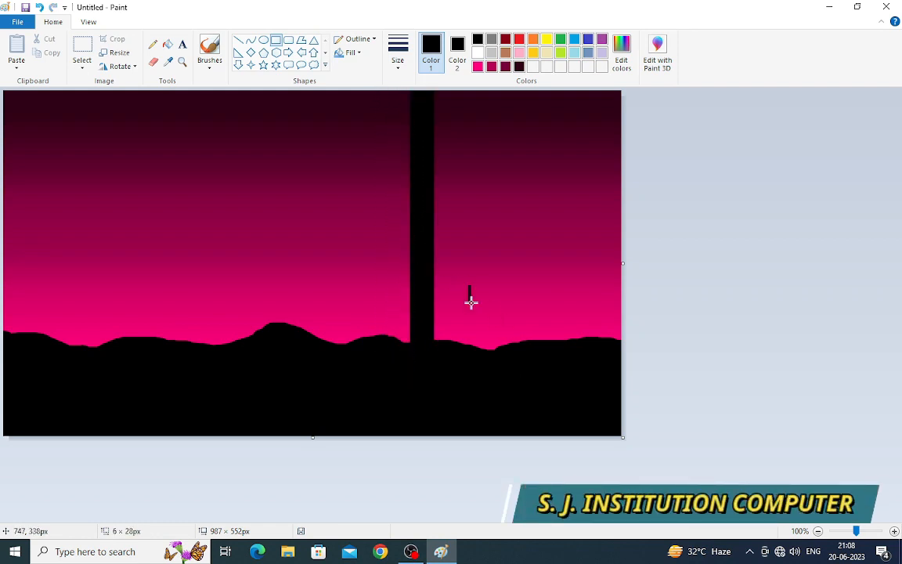
Draw a black stump of about 33 × 131 px to the right of the trunk and round its upper end with the brush.
{"action": "left_click_drag", "start_coordinate": [470, 302], "coordinate": [489, 366]}
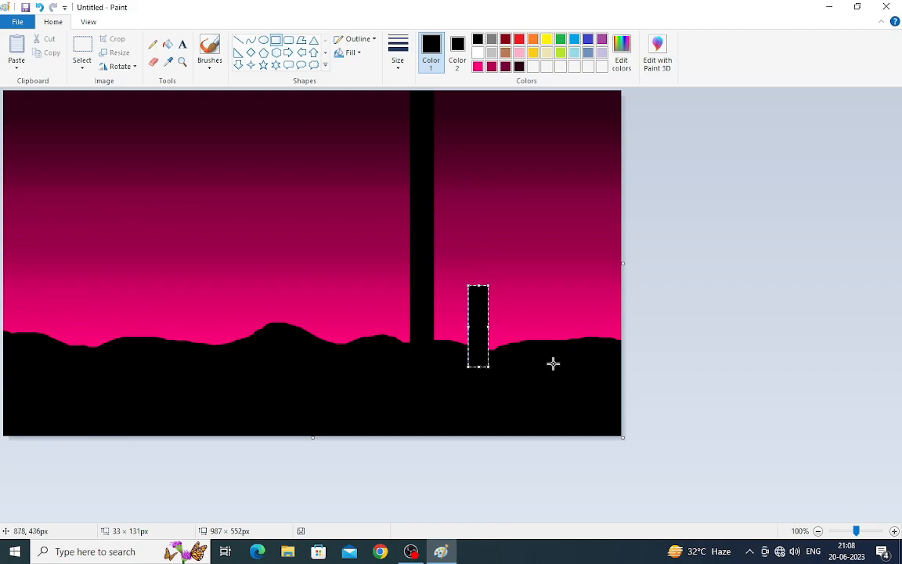
{"action": "left_click", "coordinate": [210, 67]}
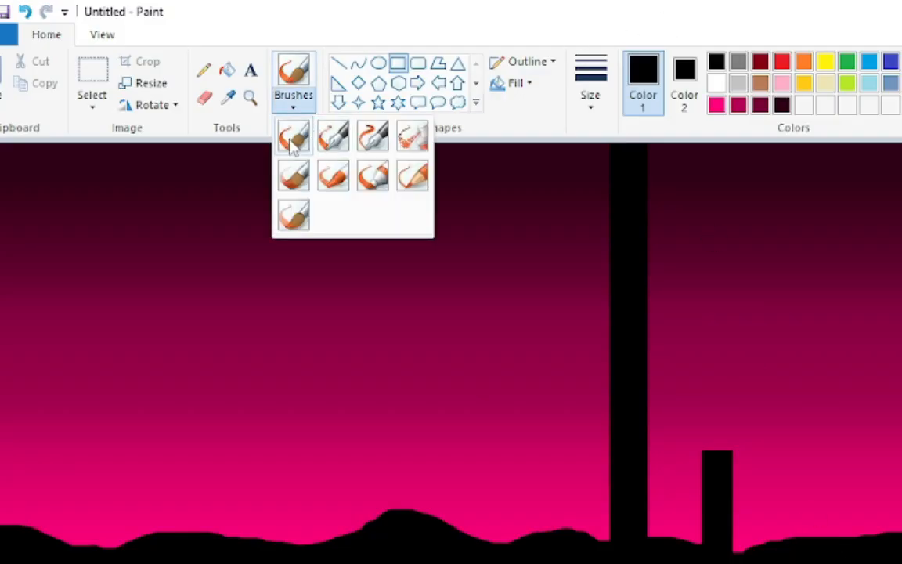
{"action": "left_click", "coordinate": [293, 143]}
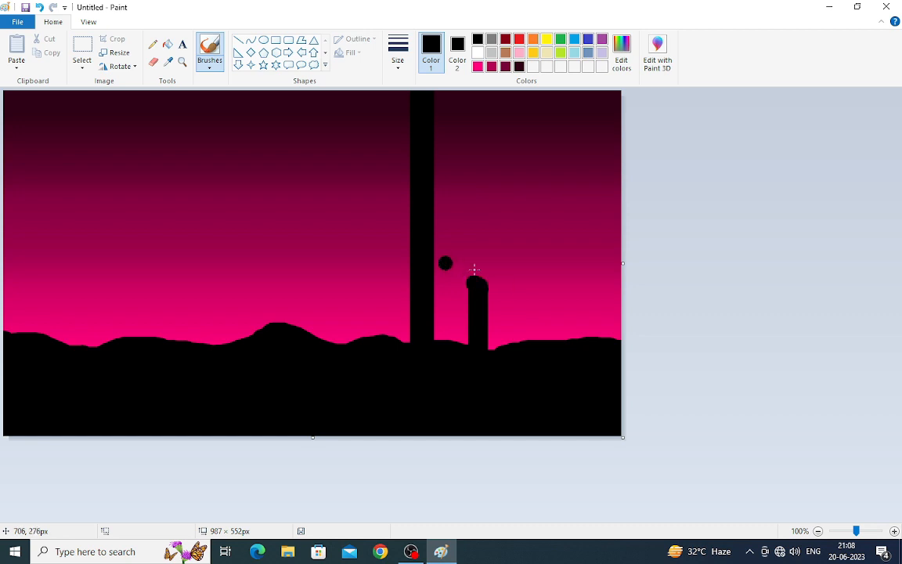
{"action": "key", "text": "ctrl+z"}
{"action": "key", "text": "ctrl+z"}
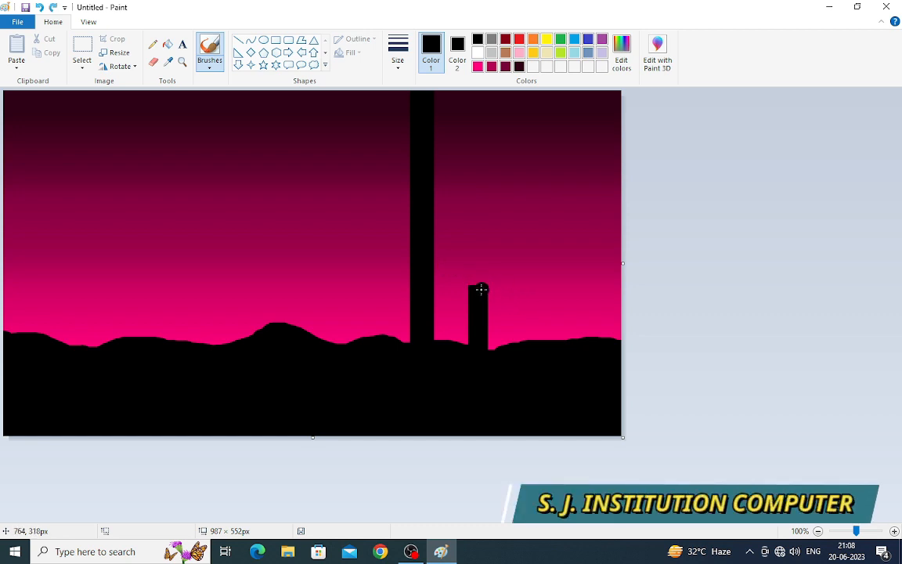
{"action": "left_click", "coordinate": [477, 287]}
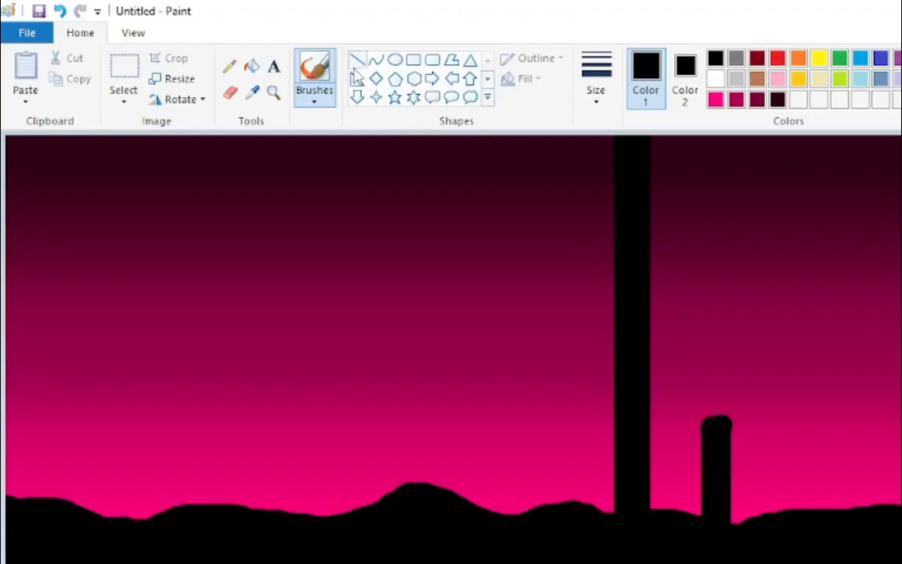
Paint thin bare black branches on both sides of the tall trunk and the short stump using a tapering brush.
{"action": "left_click", "coordinate": [318, 96]}
{"action": "left_click", "coordinate": [314, 167]}
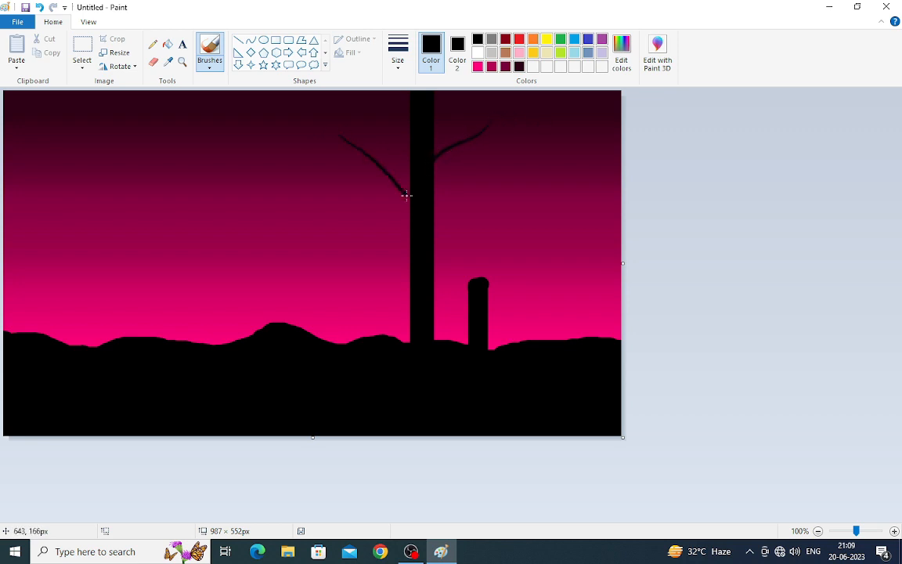
{"action": "left_click_drag", "start_coordinate": [473, 207], "coordinate": [433, 248]}
{"action": "mouse_move", "coordinate": [332, 263]}
{"action": "left_mouse_down"}
{"action": "mouse_move", "coordinate": [397, 287]}
{"action": "mouse_move", "coordinate": [413, 307]}
{"action": "left_mouse_up"}
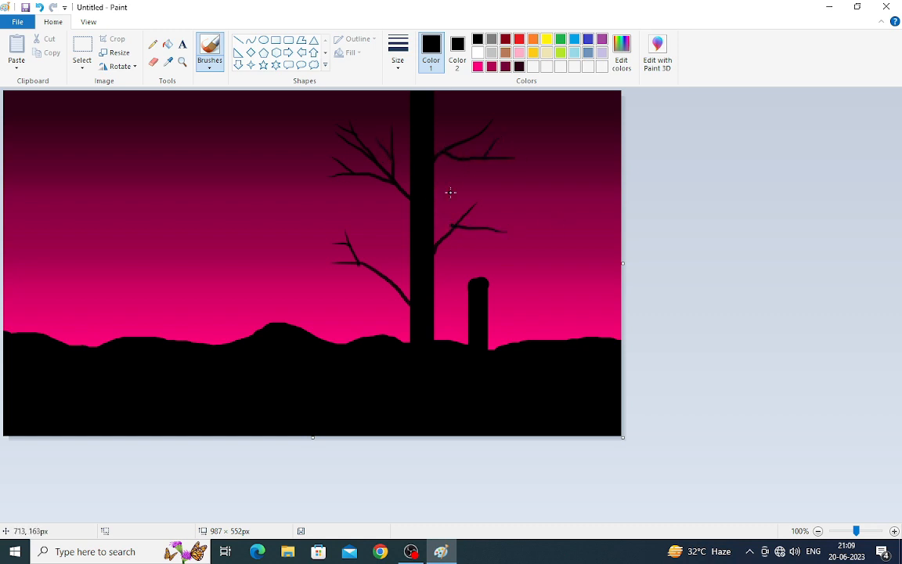
{"action": "left_click_drag", "start_coordinate": [505, 207], "coordinate": [488, 227]}
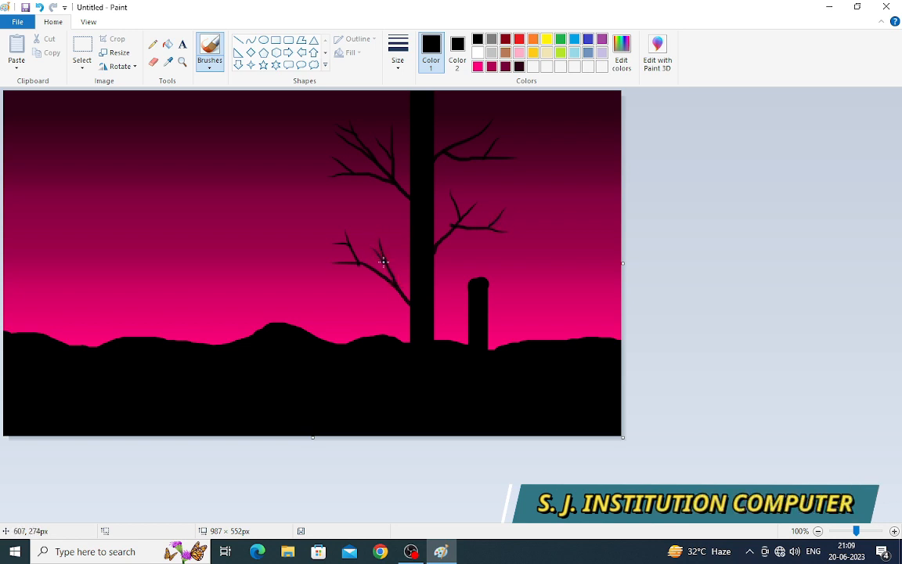
{"action": "mouse_move", "coordinate": [349, 297]}
{"action": "left_mouse_down"}
{"action": "mouse_move", "coordinate": [394, 282]}
{"action": "mouse_move", "coordinate": [370, 289]}
{"action": "left_mouse_up"}
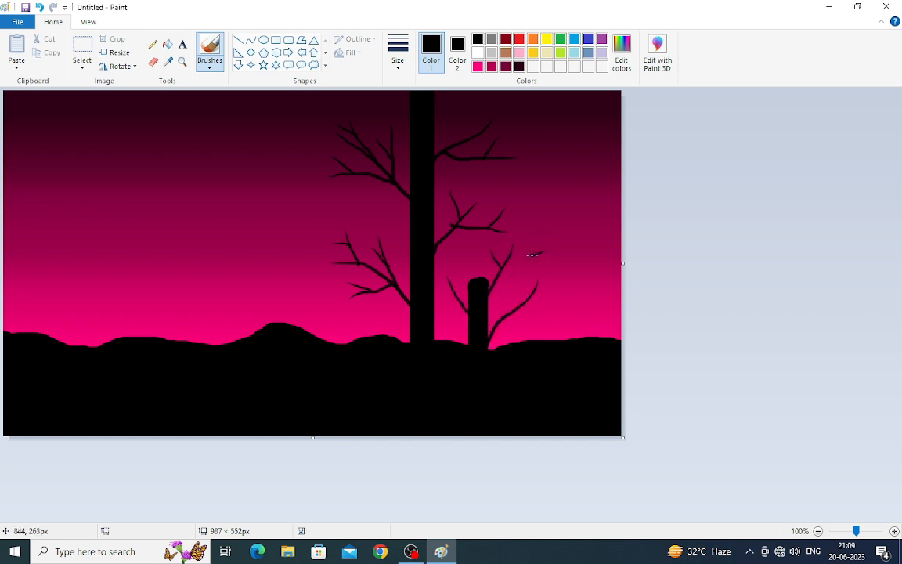
{"action": "left_click_drag", "start_coordinate": [527, 276], "coordinate": [519, 306]}
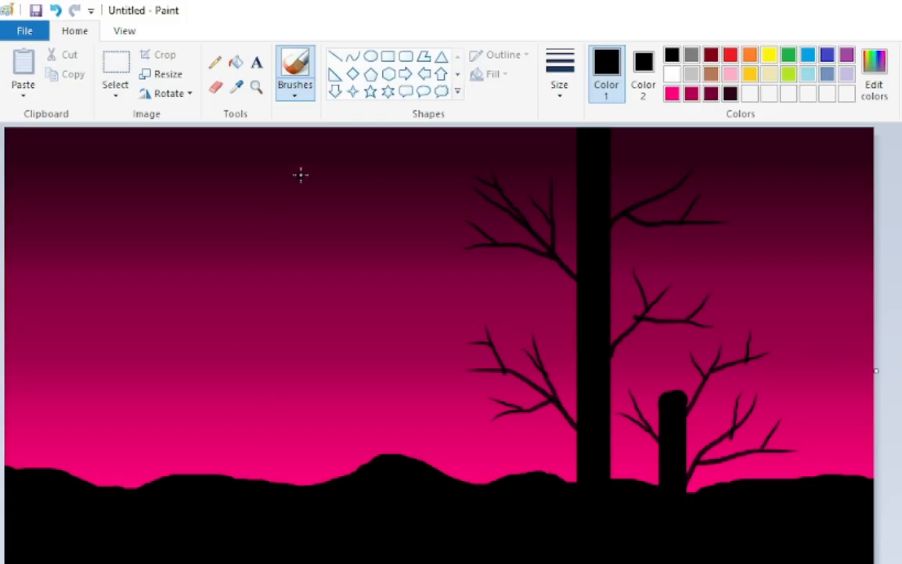
Draw a solid white circle without outline as a moon above the hills to the left of the tree, with both colors set to white.
{"action": "left_click", "coordinate": [371, 57]}
{"action": "left_click", "coordinate": [498, 56]}
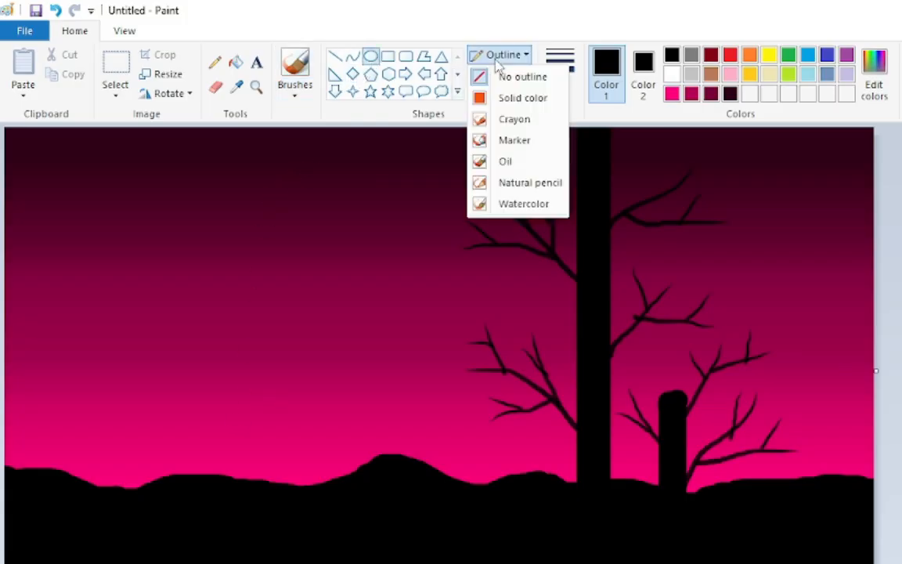
{"action": "left_click", "coordinate": [512, 79]}
{"action": "left_click", "coordinate": [492, 77]}
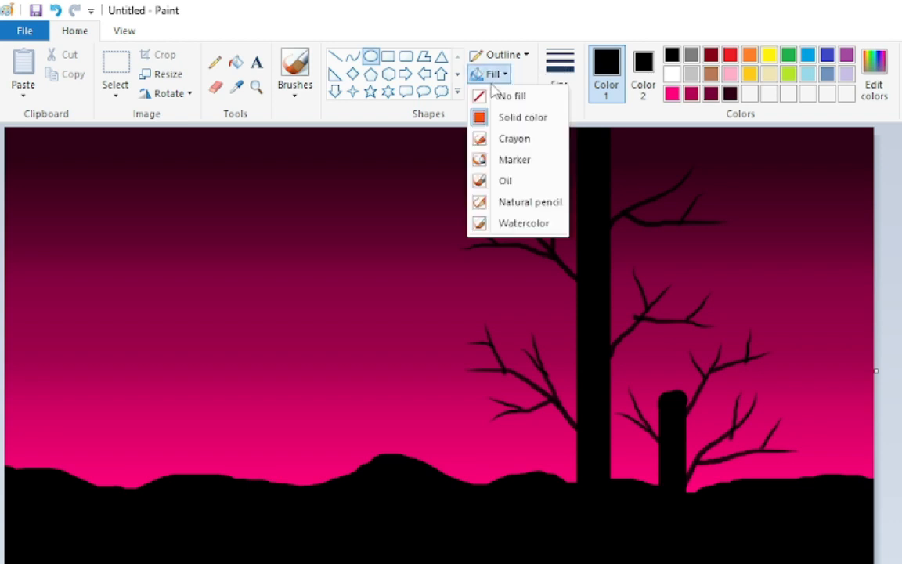
{"action": "left_click", "coordinate": [525, 118]}
{"action": "left_click", "coordinate": [672, 73]}
{"action": "left_click", "coordinate": [643, 78]}
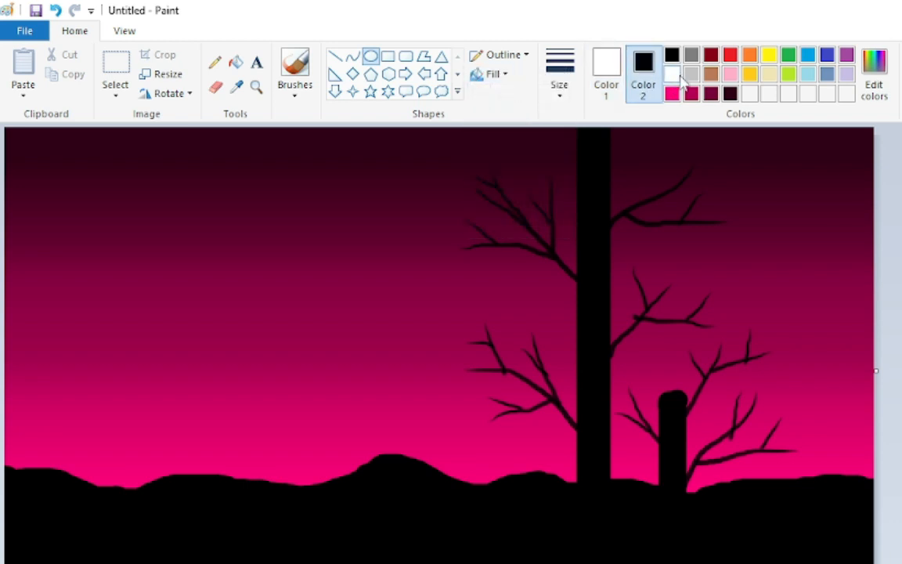
{"action": "left_click", "coordinate": [674, 76]}
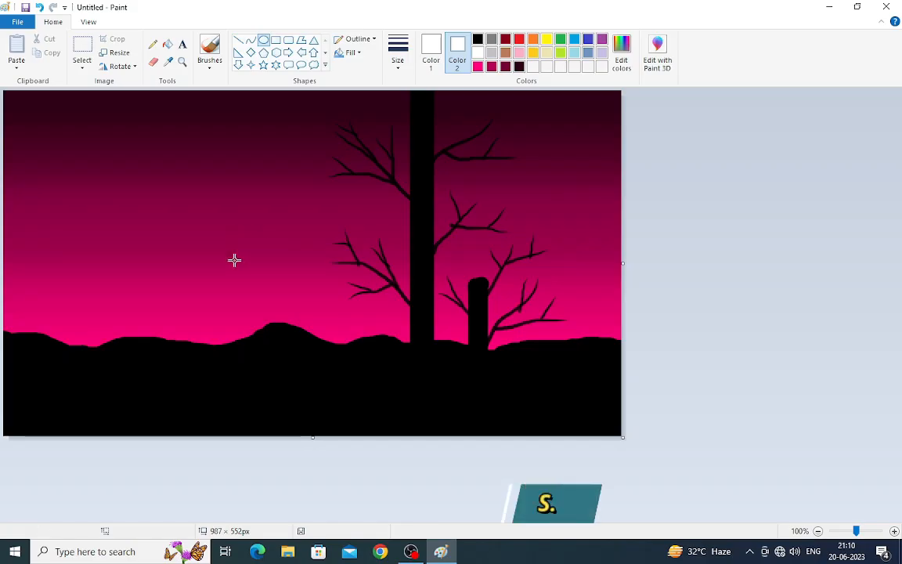
{"action": "left_click_drag", "start_coordinate": [338, 331], "coordinate": [370, 356]}
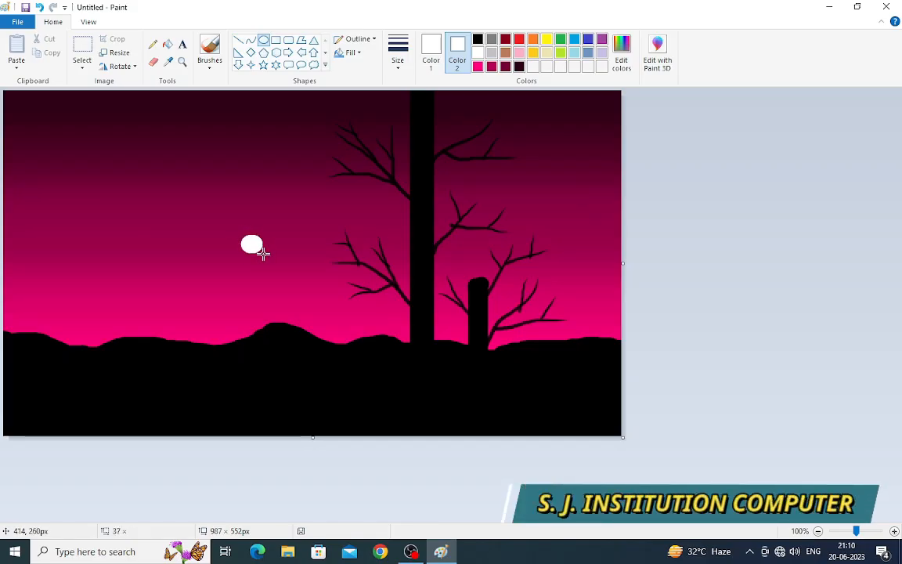
{"action": "mouse_move", "coordinate": [263, 252]}
{"action": "left_mouse_down"}
{"action": "mouse_move", "coordinate": [292, 283]}
{"action": "mouse_move", "coordinate": [257, 259]}
{"action": "left_mouse_up"}
{"action": "left_click", "coordinate": [241, 169]}
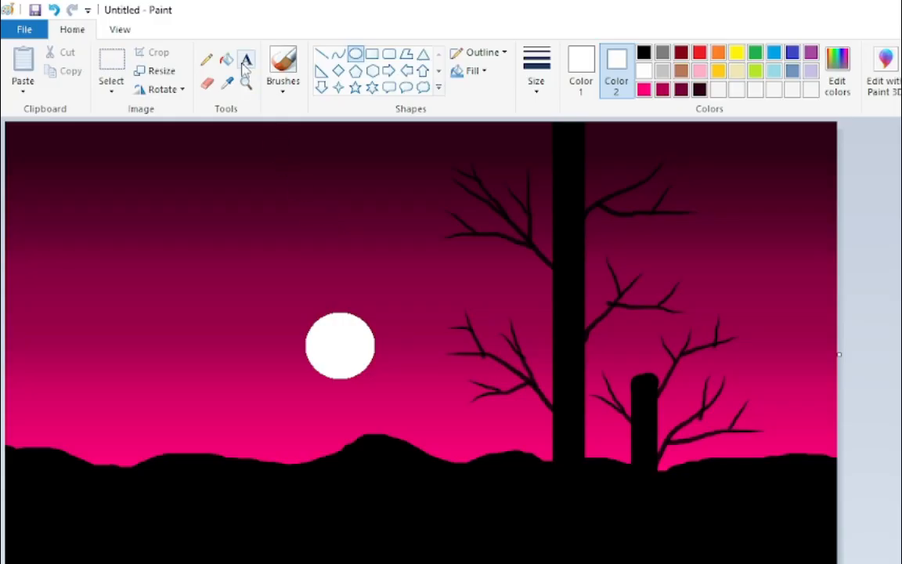
Scatter tiny white stars across the sky on both sides of the tree with the Pencil at its thinnest width.
{"action": "left_click", "coordinate": [207, 60]}
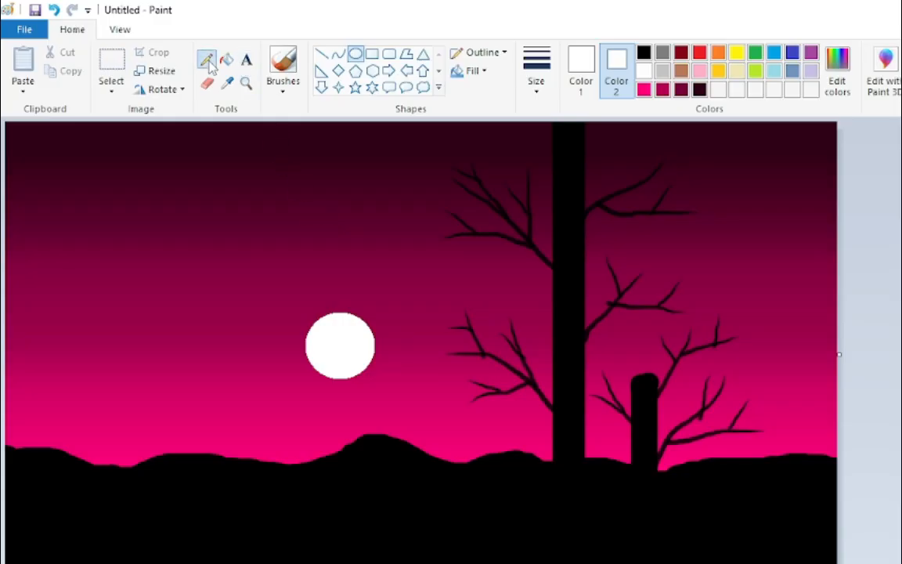
{"action": "left_click", "coordinate": [536, 74]}
{"action": "left_click", "coordinate": [565, 120]}
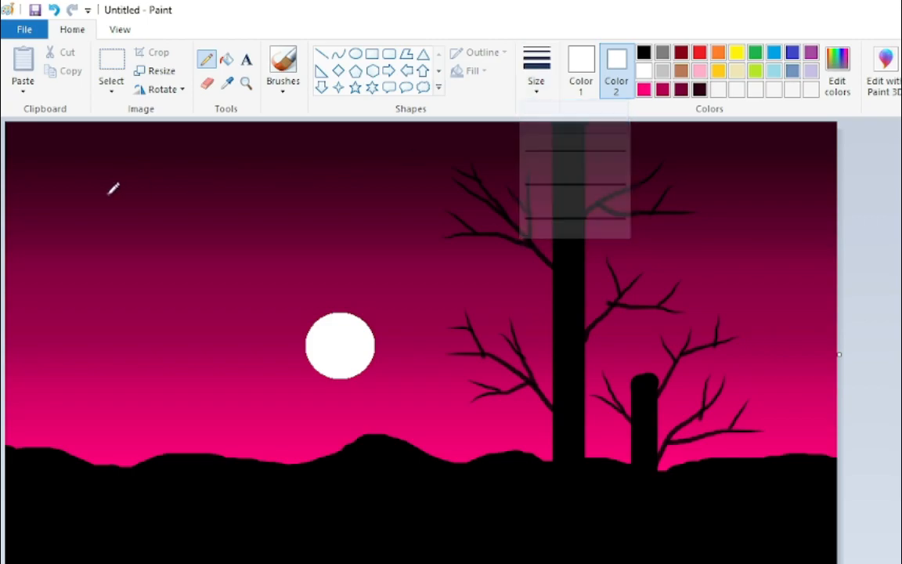
{"action": "left_click", "coordinate": [108, 185]}
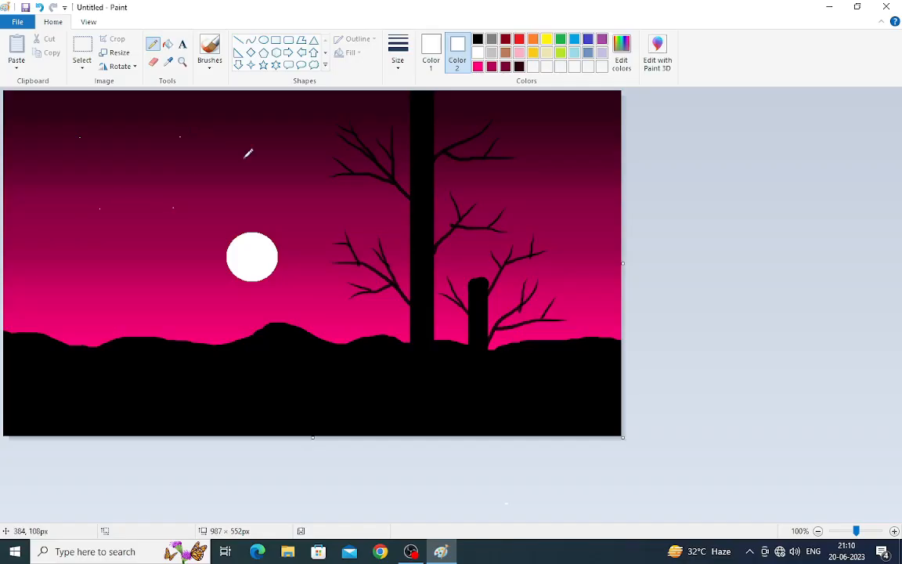
{"action": "left_click", "coordinate": [243, 157]}
{"action": "left_click", "coordinate": [271, 109]}
{"action": "left_click", "coordinate": [300, 157]}
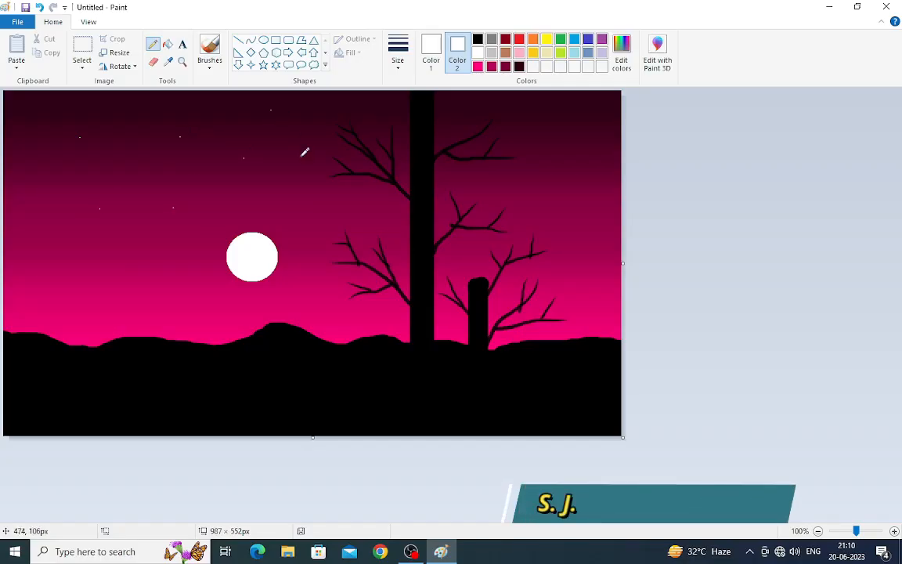
{"action": "left_click", "coordinate": [508, 95]}
{"action": "left_click", "coordinate": [575, 147]}
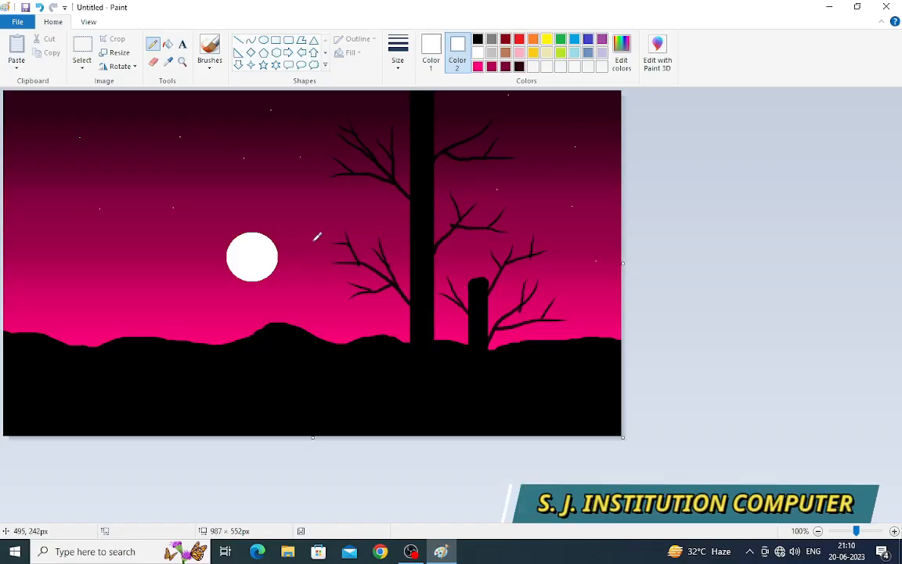
{"action": "left_click", "coordinate": [72, 274]}
{"action": "left_click", "coordinate": [41, 173]}
{"action": "left_click", "coordinate": [96, 177]}
{"action": "left_click", "coordinate": [29, 231]}
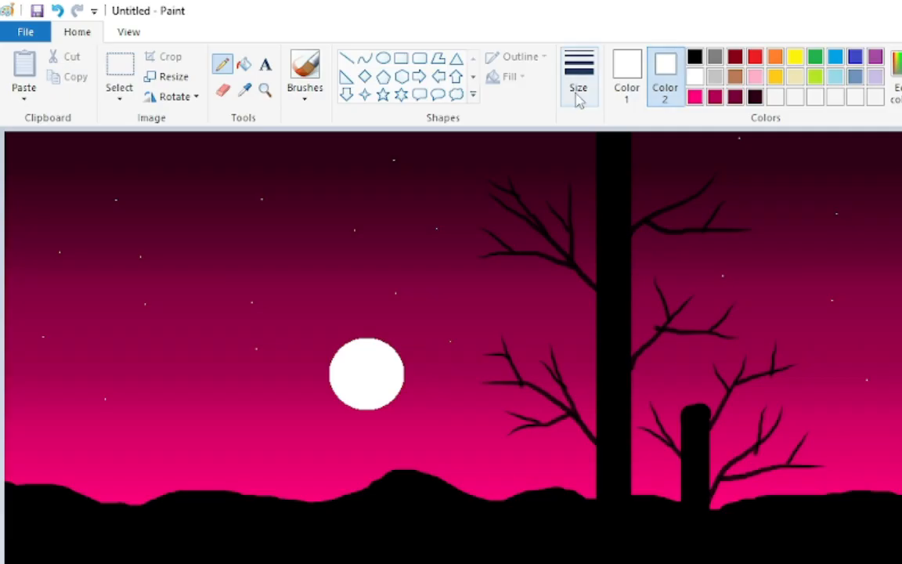
Add slightly larger white stars across the sky with the third pencil thickness, and return the pencil to its thinnest width.
{"action": "left_click", "coordinate": [578, 91]}
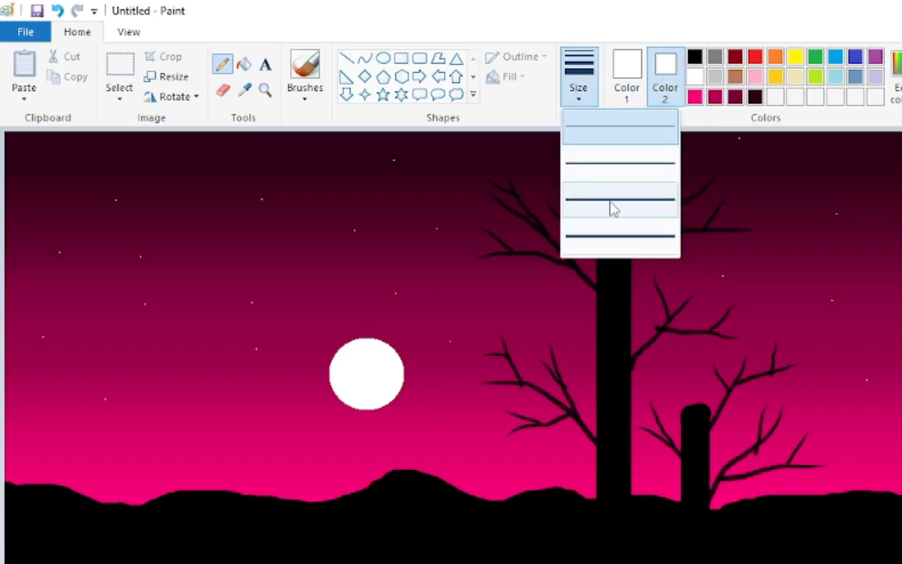
{"action": "left_click", "coordinate": [611, 202]}
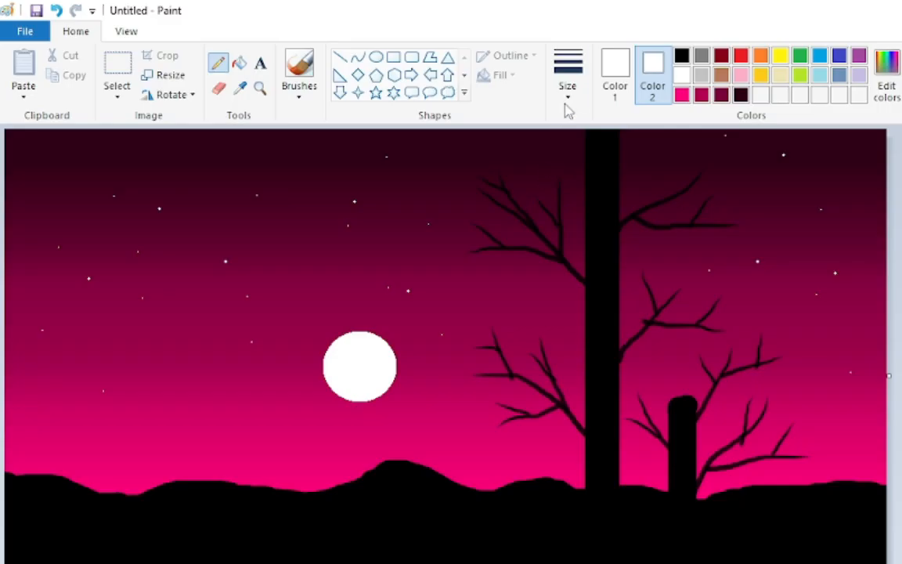
{"action": "left_click", "coordinate": [569, 98]}
{"action": "left_click", "coordinate": [582, 126]}
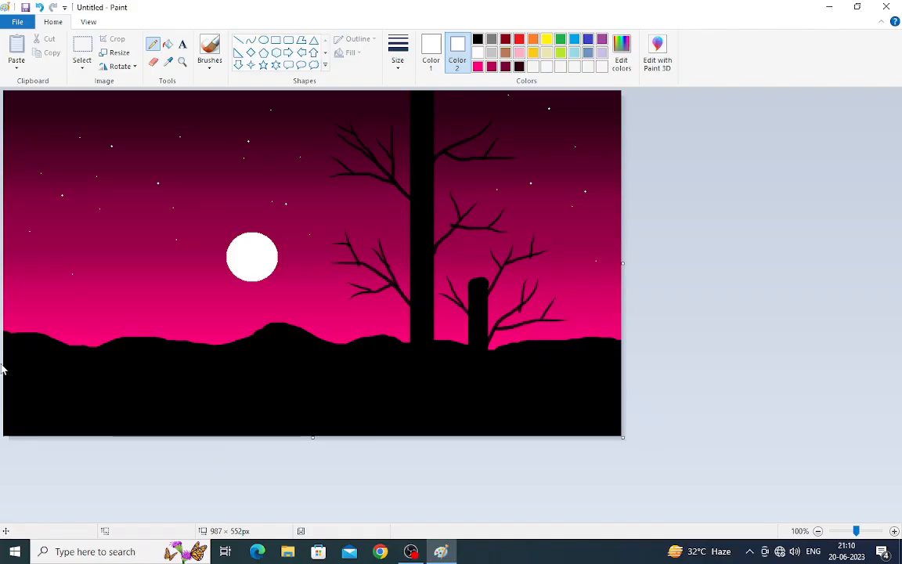
Trace a thin white pencil line along the hill crests and add vertical white highlights down the tall trunk and the stump.
{"action": "left_click_drag", "start_coordinate": [4, 332], "coordinate": [59, 338]}
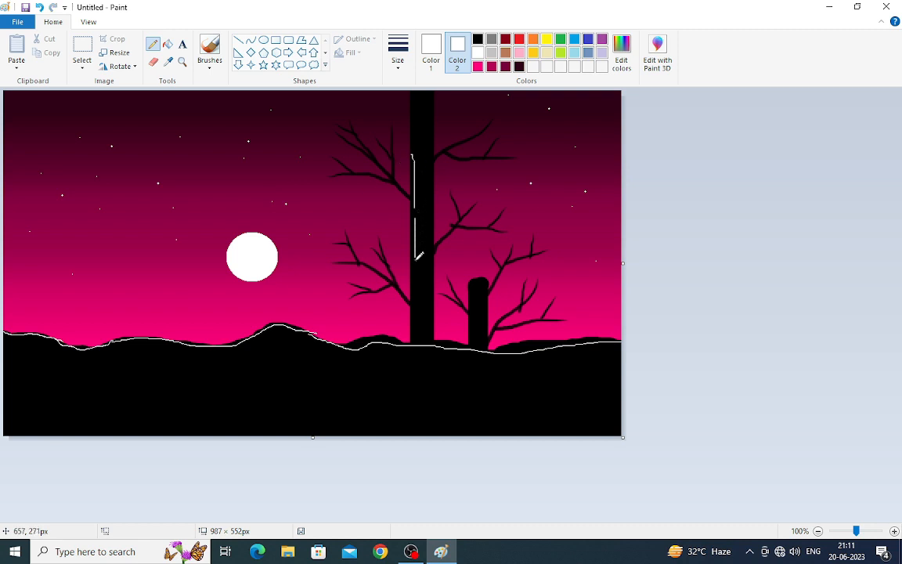
{"action": "key", "text": "ctrl+z"}
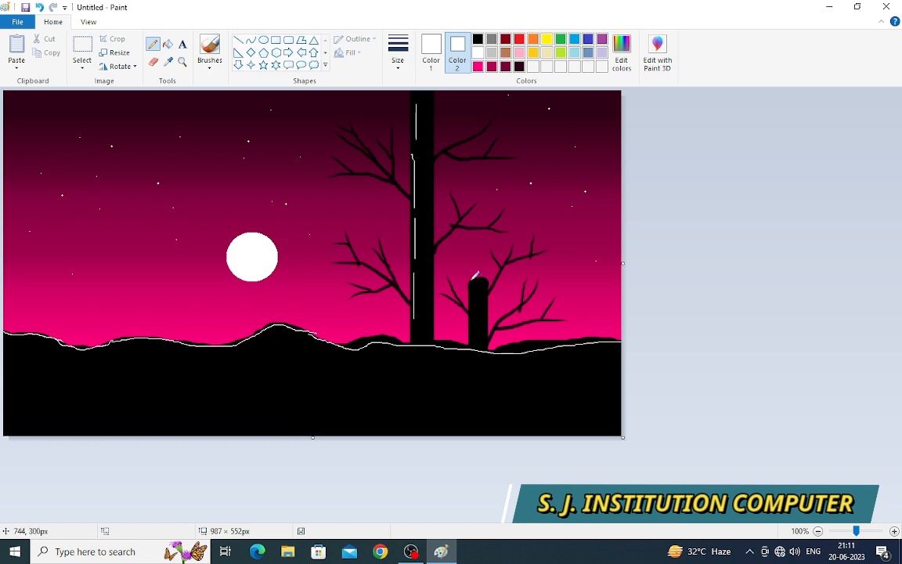
{"action": "left_click_drag", "start_coordinate": [472, 287], "coordinate": [472, 342]}
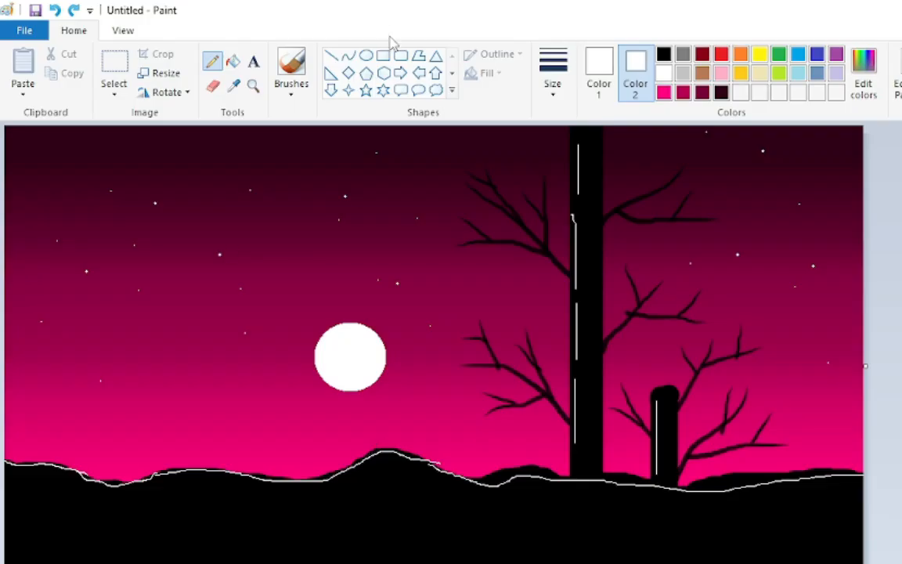
Draw a small V-shaped bird in the sky above and left of the moon with the Curve shape, using black for both colors and a thinner outline.
{"action": "left_click", "coordinate": [349, 55]}
{"action": "left_click", "coordinate": [663, 53]}
{"action": "left_click", "coordinate": [600, 74]}
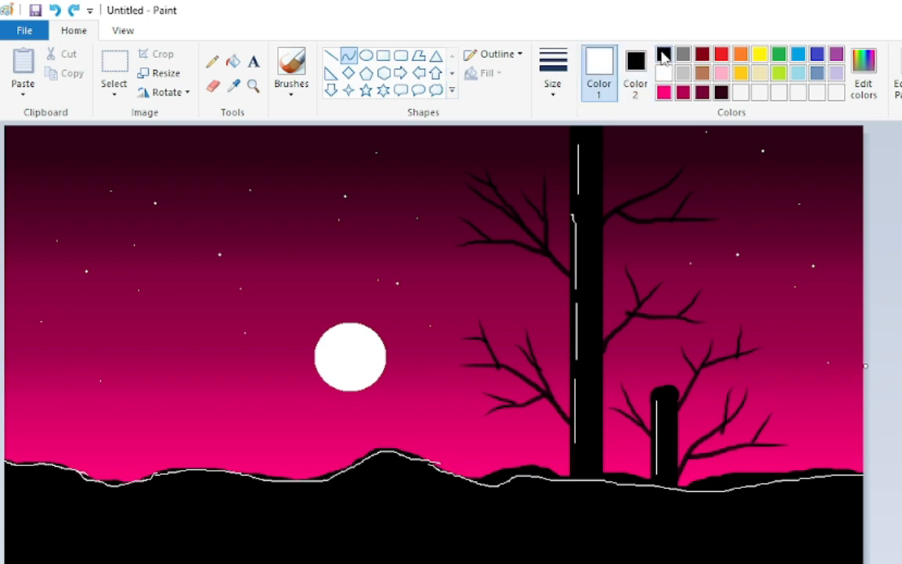
{"action": "left_click", "coordinate": [663, 55]}
{"action": "left_click", "coordinate": [514, 78]}
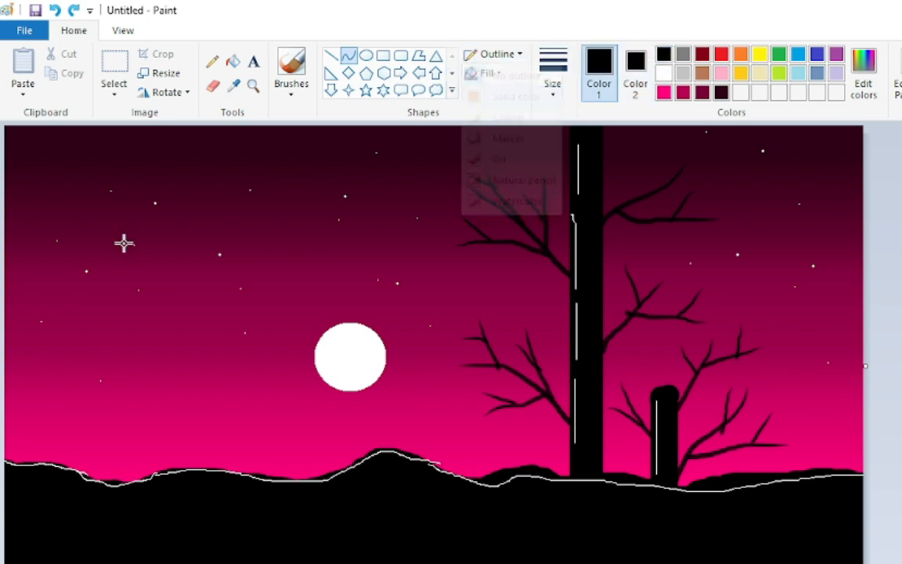
{"action": "left_click_drag", "start_coordinate": [145, 232], "coordinate": [195, 237]}
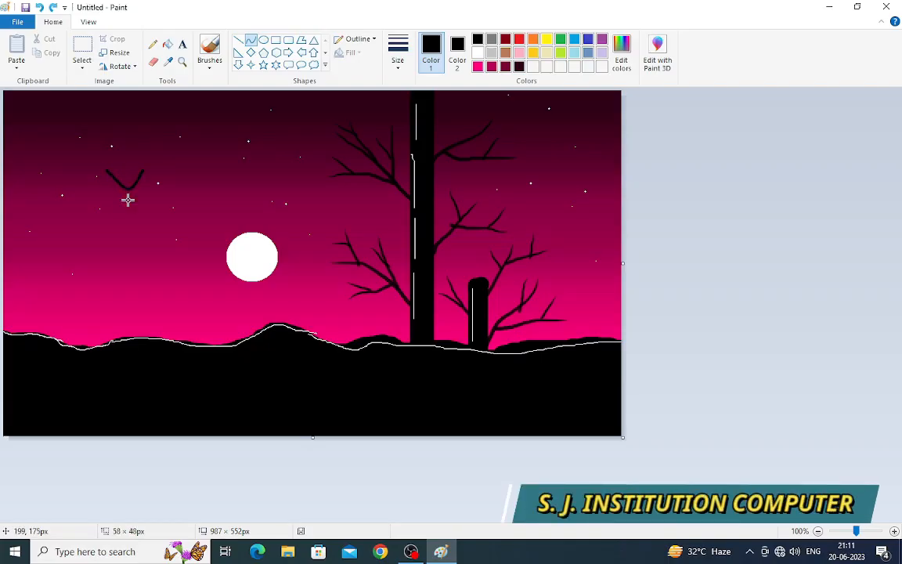
{"action": "left_click_drag", "start_coordinate": [144, 200], "coordinate": [119, 183]}
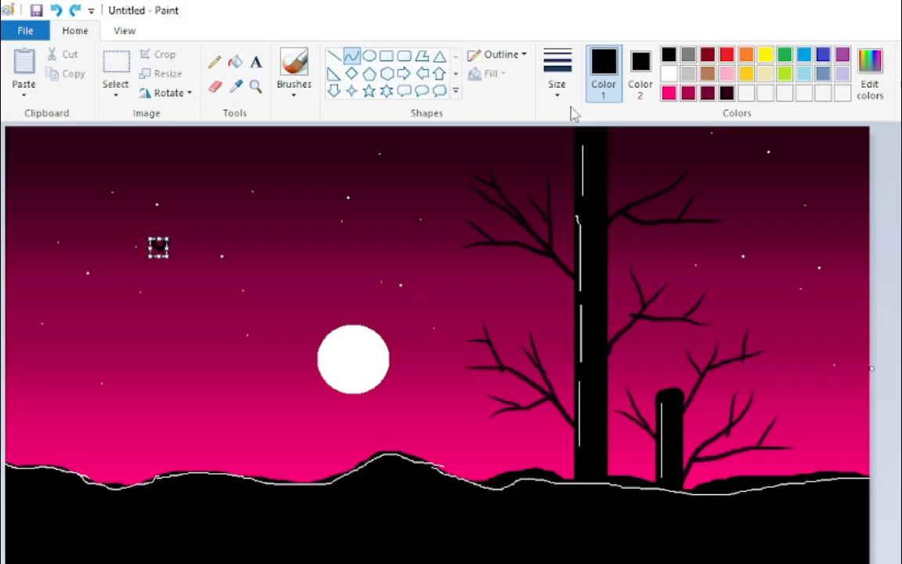
{"action": "left_click", "coordinate": [398, 53]}
{"action": "left_click", "coordinate": [572, 156]}
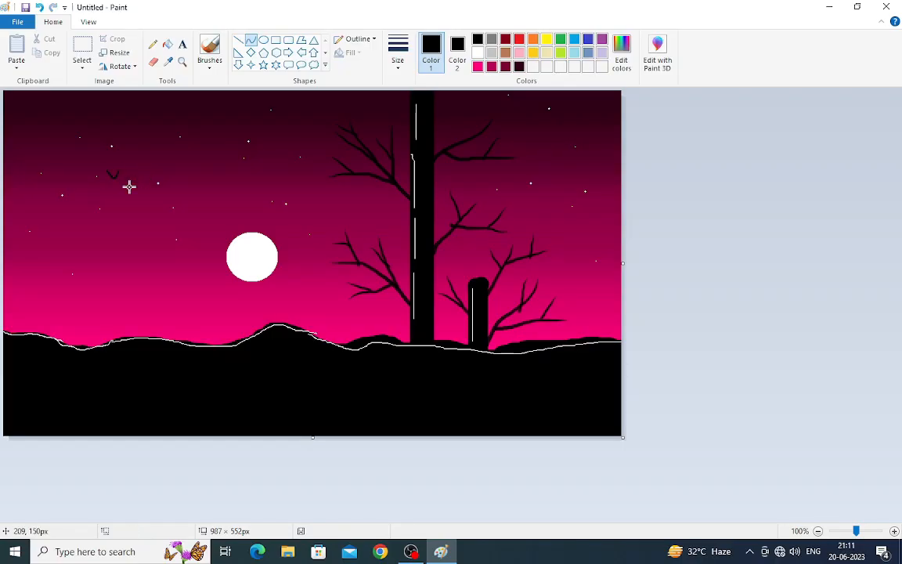
Draw a second black V-shaped bird, about 17 × 18 px, and place it just left of and slightly below the first bird.
{"action": "double_click", "coordinate": [127, 227]}
{"action": "left_click_drag", "start_coordinate": [144, 229], "coordinate": [117, 201]}
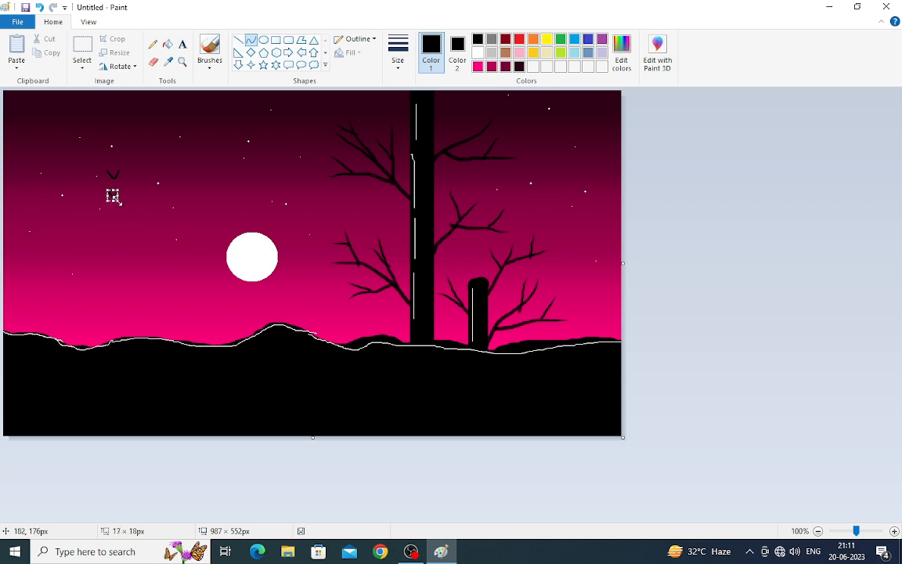
{"action": "key", "text": "Up"}
{"action": "key", "text": "Up"}
{"action": "key", "text": "Up"}
{"action": "key", "text": "Up"}
{"action": "key", "text": "Up"}
{"action": "key", "text": "Up"}
{"action": "key", "text": "Up"}
{"action": "key", "text": "Up"}
{"action": "key", "text": "Up"}
{"action": "key", "text": "Up"}
{"action": "key", "text": "Up"}
{"action": "key", "text": "Up"}
{"action": "key", "text": "Up"}
{"action": "key", "text": "Up"}
{"action": "key", "text": "Up"}
{"action": "key", "text": "Up"}
{"action": "key", "text": "Up"}
{"action": "key", "text": "Up"}
{"action": "key", "text": "Up"}
{"action": "key", "text": "Left"}
{"action": "key", "text": "Left"}
{"action": "key", "text": "Left"}
{"action": "key", "text": "Left"}
{"action": "key", "text": "Left"}
{"action": "key", "text": "Left"}
{"action": "key", "text": "Left"}
{"action": "key", "text": "Left"}
{"action": "key", "text": "Left"}
{"action": "key", "text": "Left"}
{"action": "key", "text": "Left"}
{"action": "key", "text": "Left"}
{"action": "key", "text": "Left"}
{"action": "key", "text": "Left"}
{"action": "key", "text": "Left"}
{"action": "key", "text": "Left"}
{"action": "left_click", "coordinate": [132, 211]}
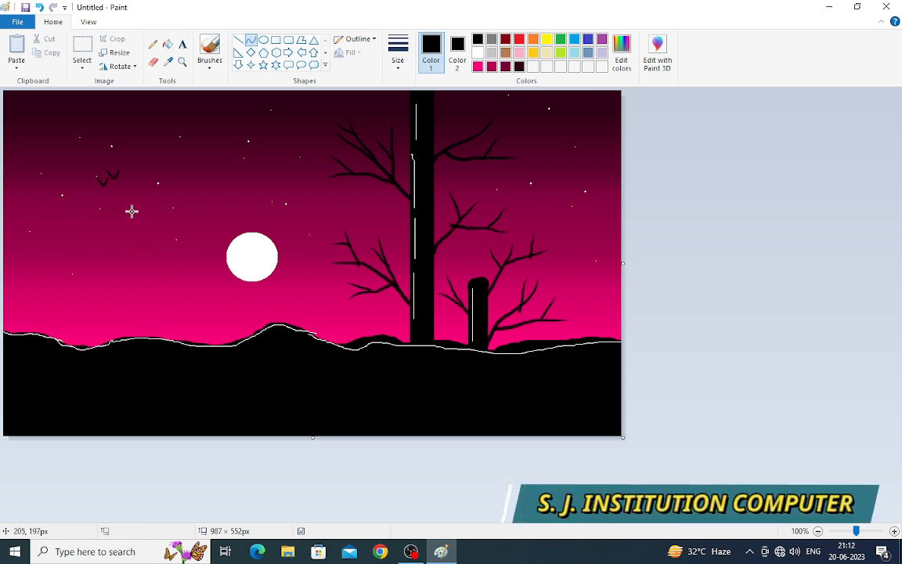
Draw a third black V-shaped bird, about 19 × 16 px, place it below and right of the first, and minimize the window.
{"action": "double_click", "coordinate": [144, 232]}
{"action": "left_click_drag", "start_coordinate": [161, 232], "coordinate": [141, 204]}
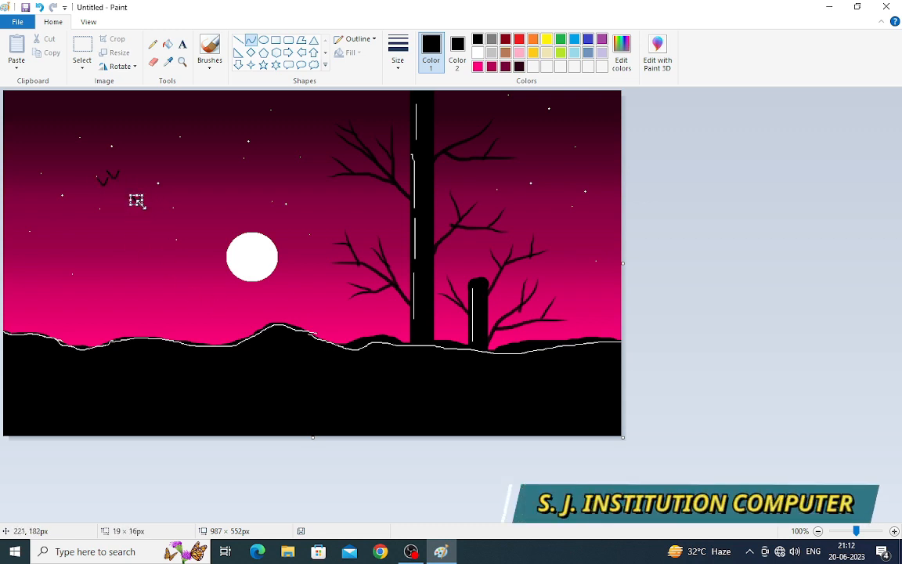
{"action": "left_click", "coordinate": [329, 258]}
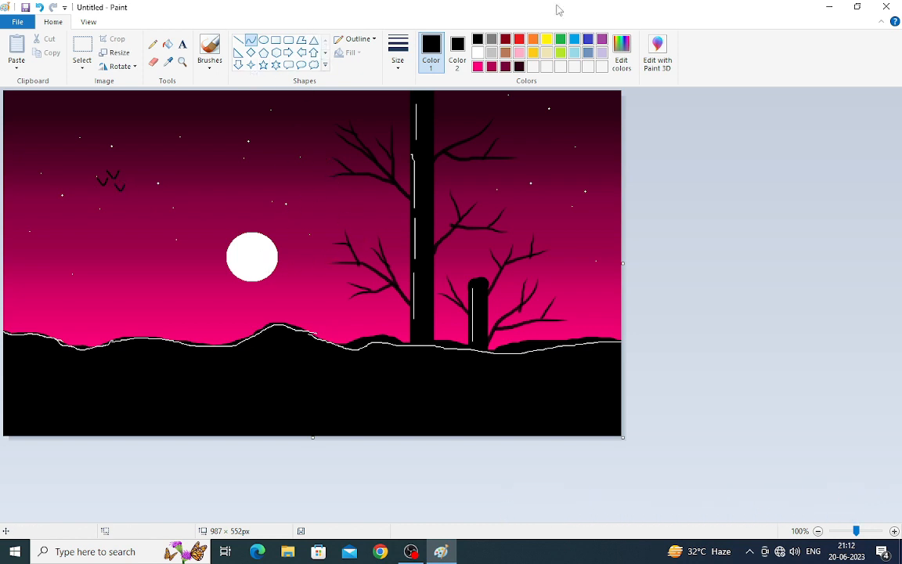
{"action": "left_click", "coordinate": [829, 8]}
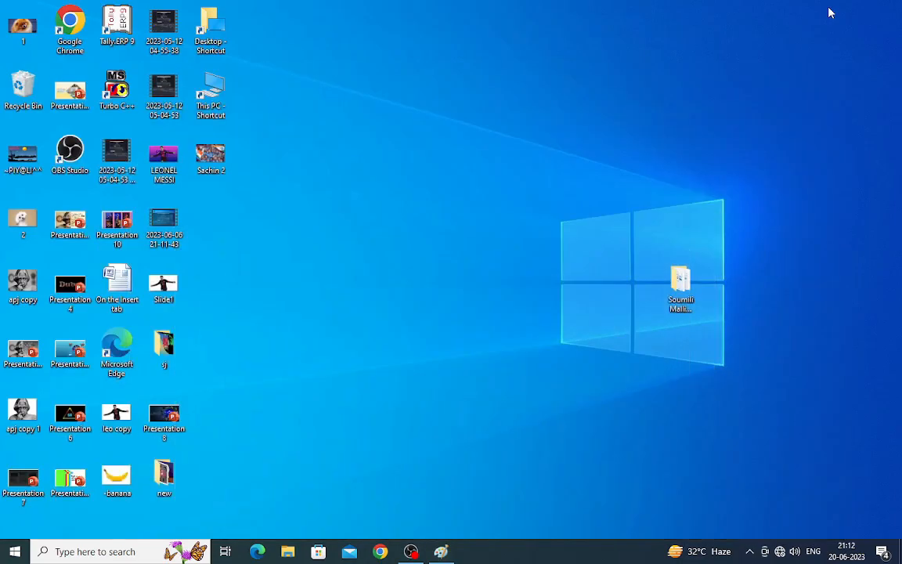